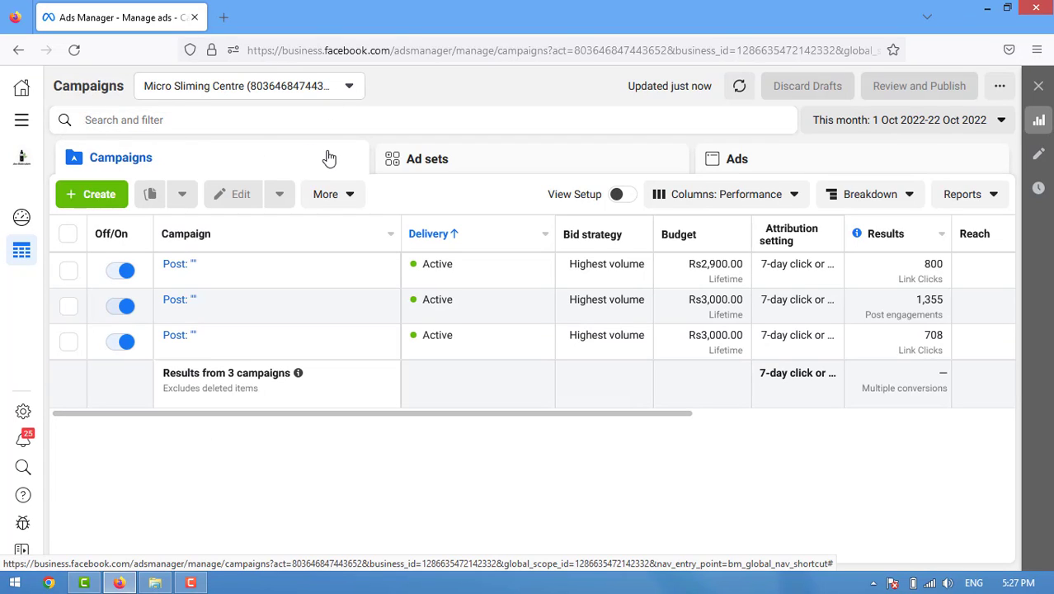
pyautogui.click(226, 21)
pyautogui.write('https://www.facebook.com')
pyautogui.press('Return')
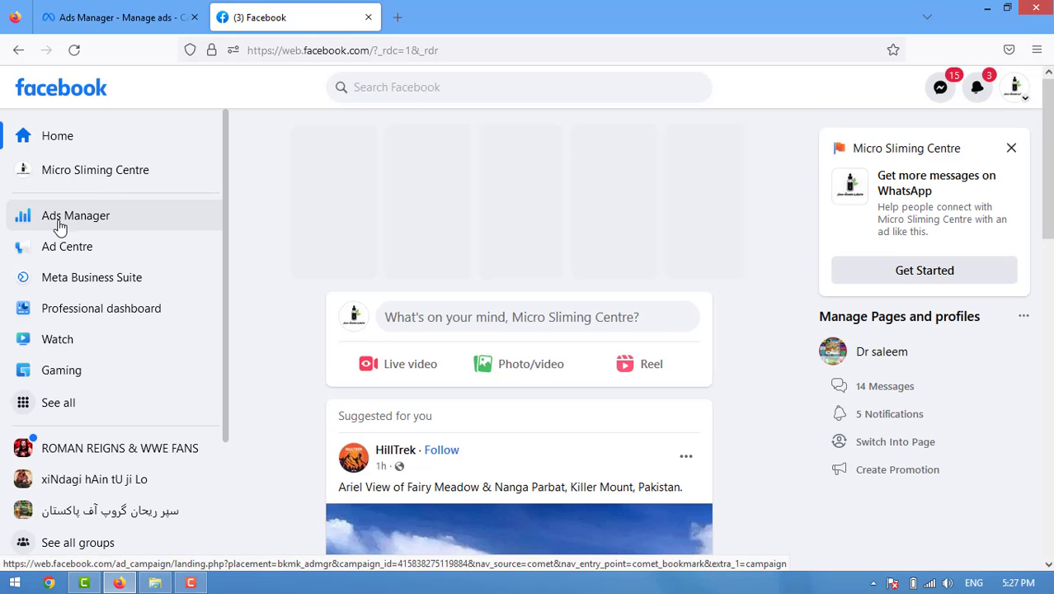
pyautogui.click(54, 142)
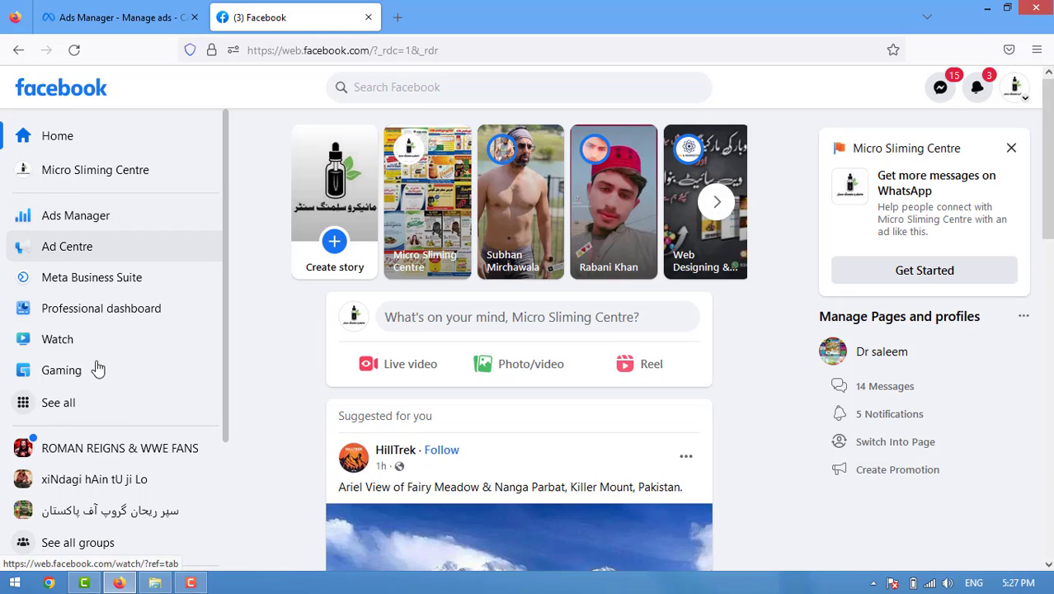
pyautogui.click(74, 404)
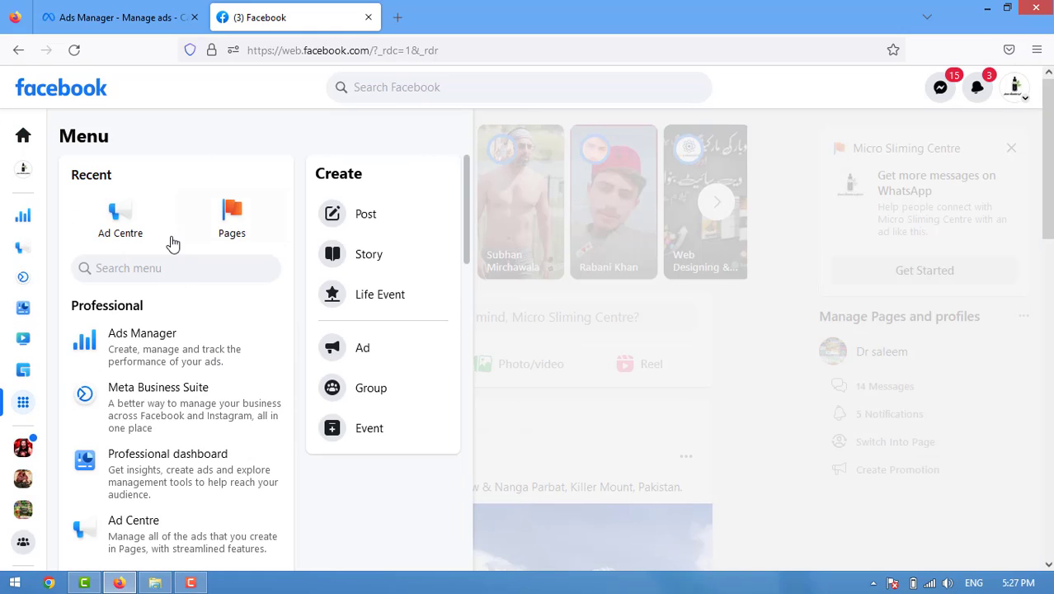
pyautogui.click(367, 18)
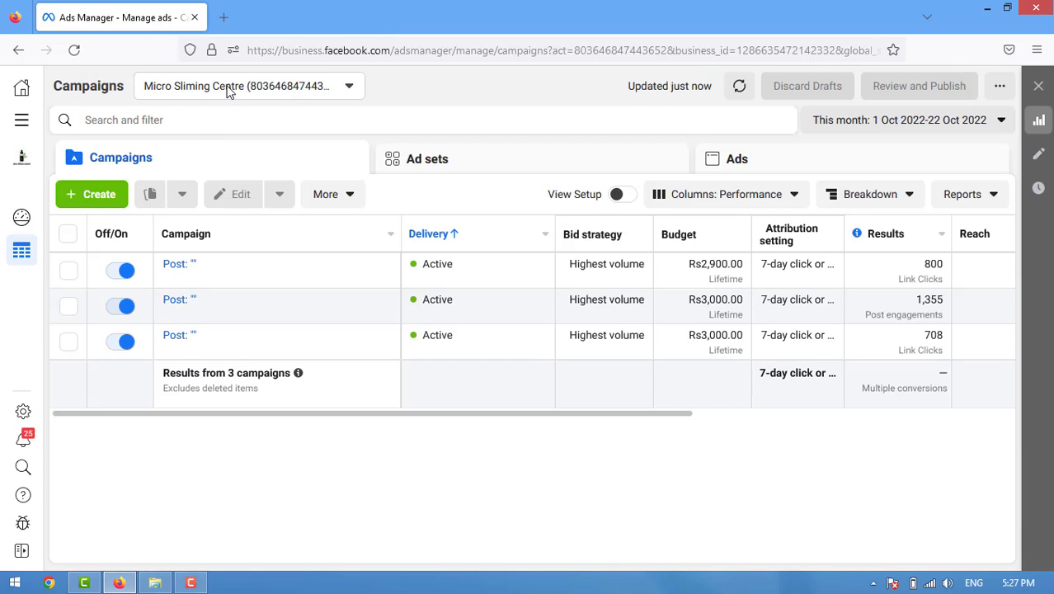
# Step: Check the selected ad account, and start a new campaign with the Engagement objective
pyautogui.click(280, 87)
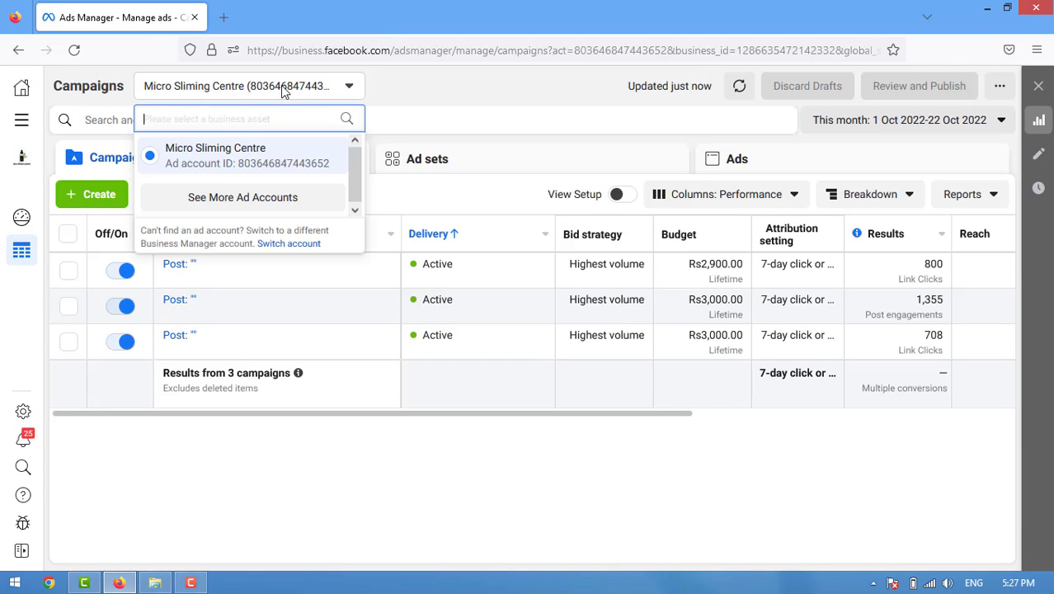
pyautogui.click(379, 103)
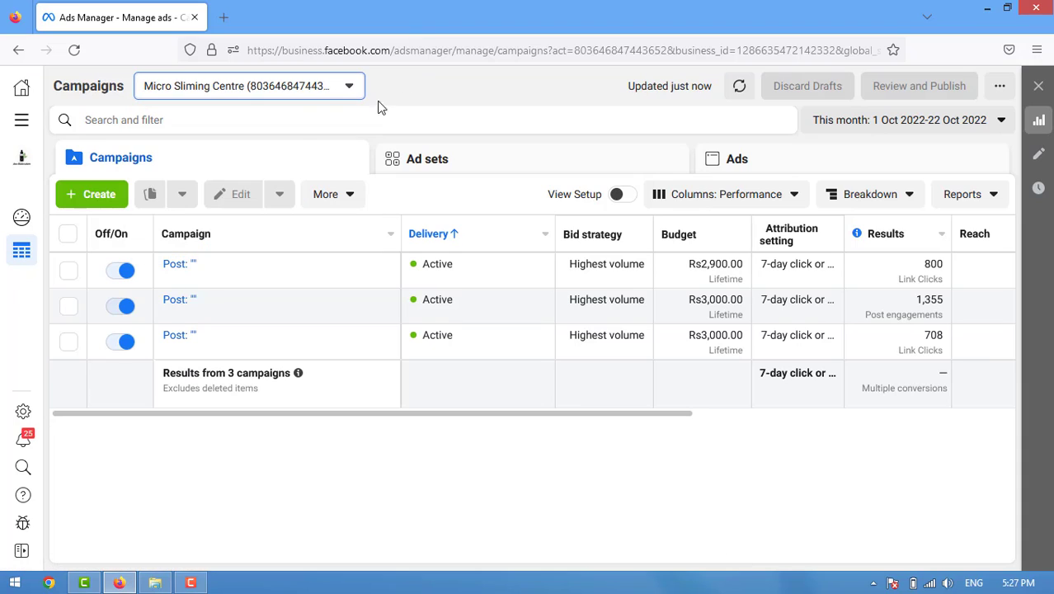
pyautogui.click(98, 197)
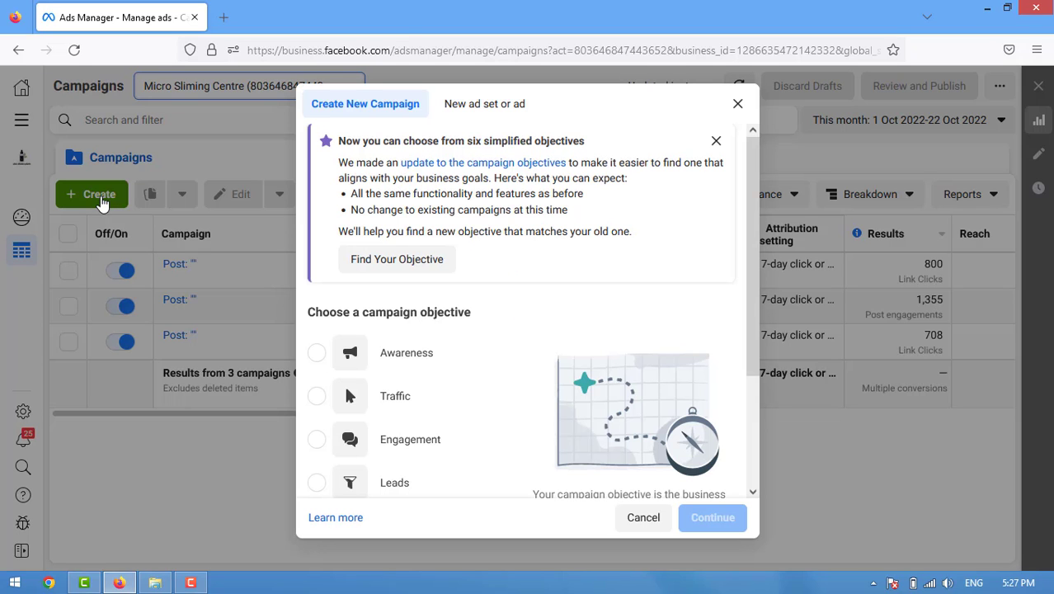
pyautogui.scroll(-1, 458, 360)
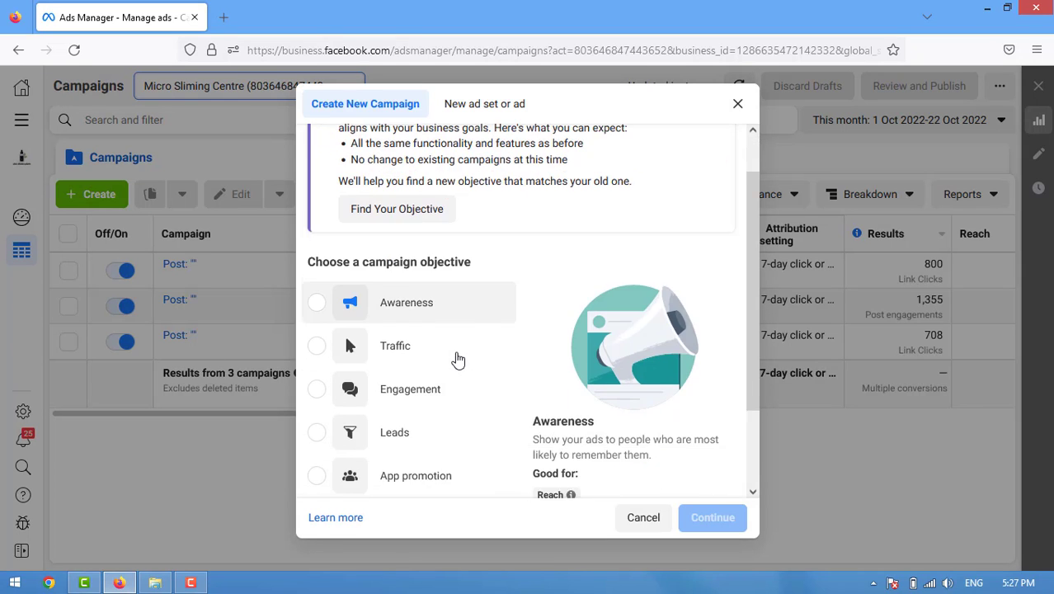
pyautogui.click(412, 381)
pyautogui.scroll(-2, 620, 429)
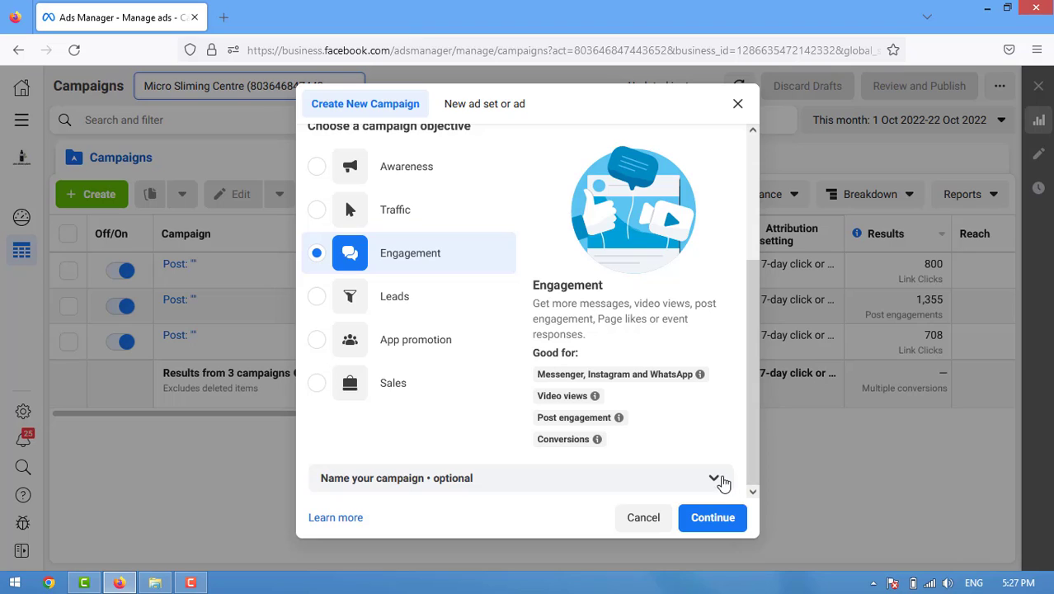
# Step: Name the campaign, ad set and ad "test", and continue through the campaign settings to the ad set settings
pyautogui.click(714, 476)
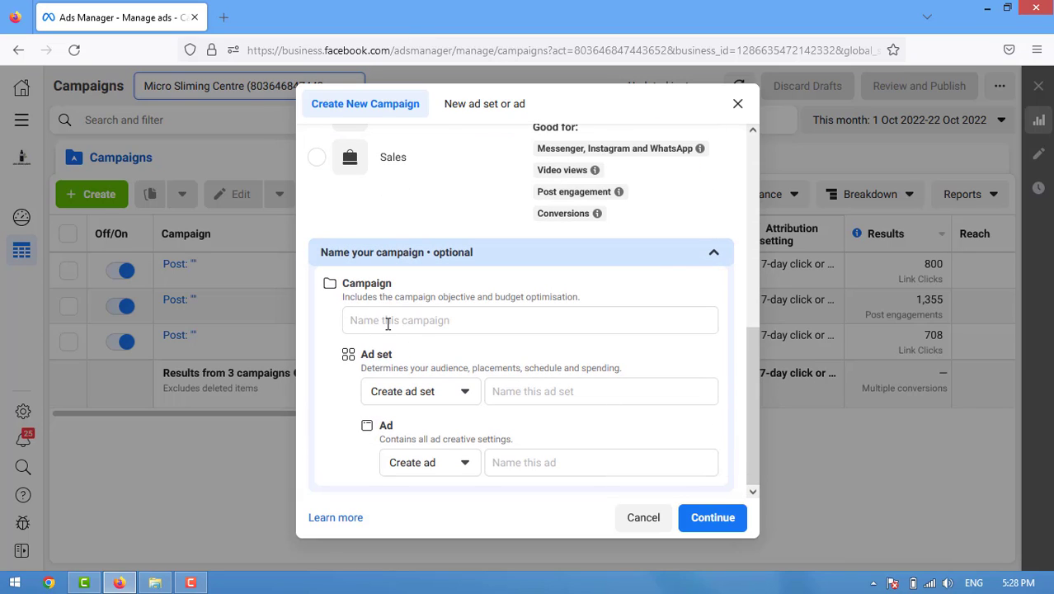
pyautogui.click(388, 323)
pyautogui.write('test')
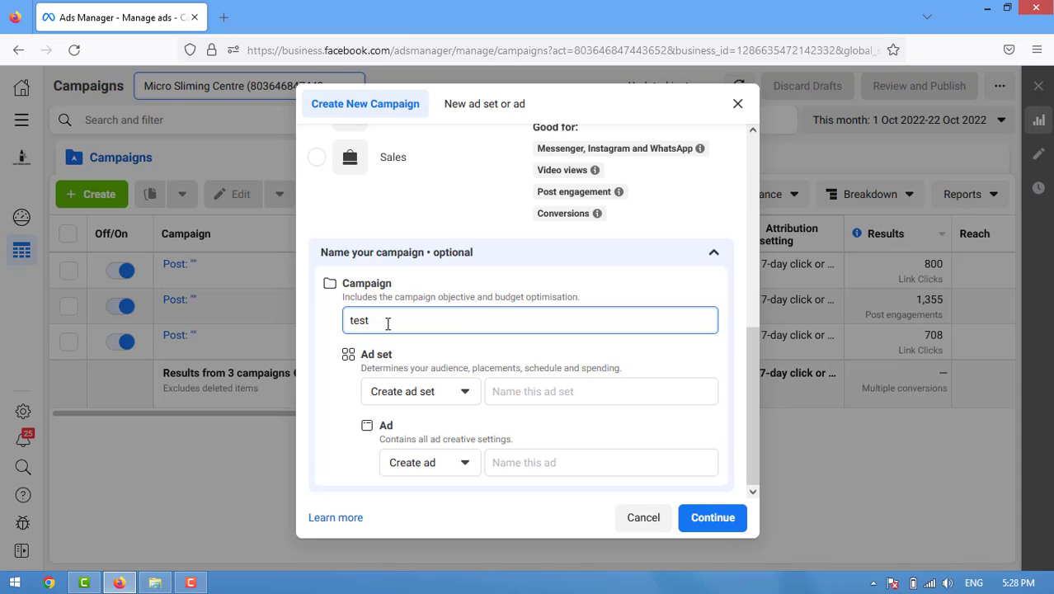
pyautogui.doubleClick(388, 323)
pyautogui.hotkey('ctrl', 'c')
pyautogui.click(535, 394)
pyautogui.hotkey('ctrl', 'v')
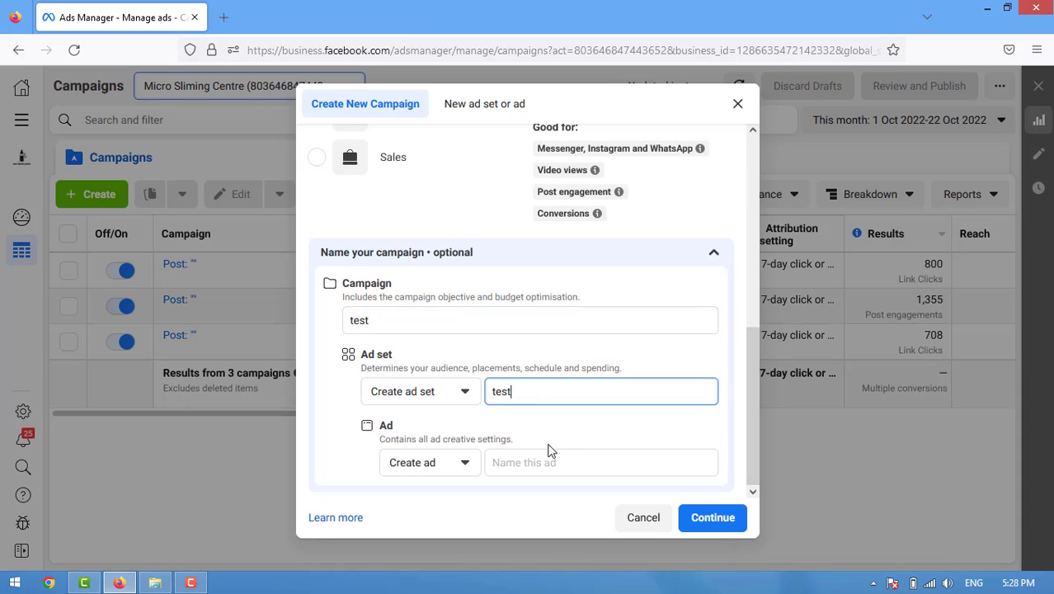
pyautogui.click(550, 459)
pyautogui.hotkey('ctrl', 'v')
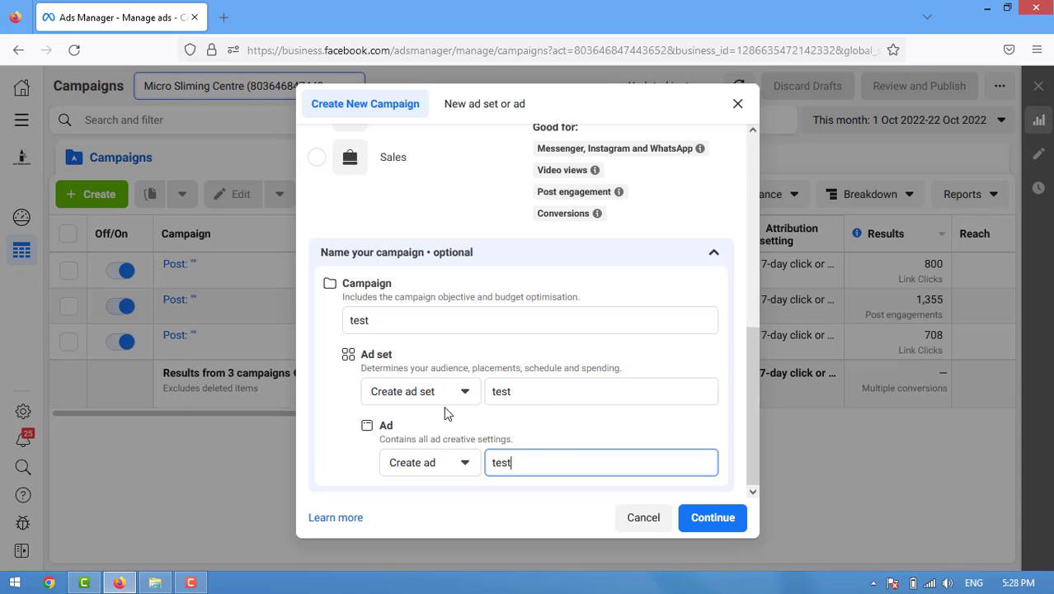
pyautogui.click(713, 517)
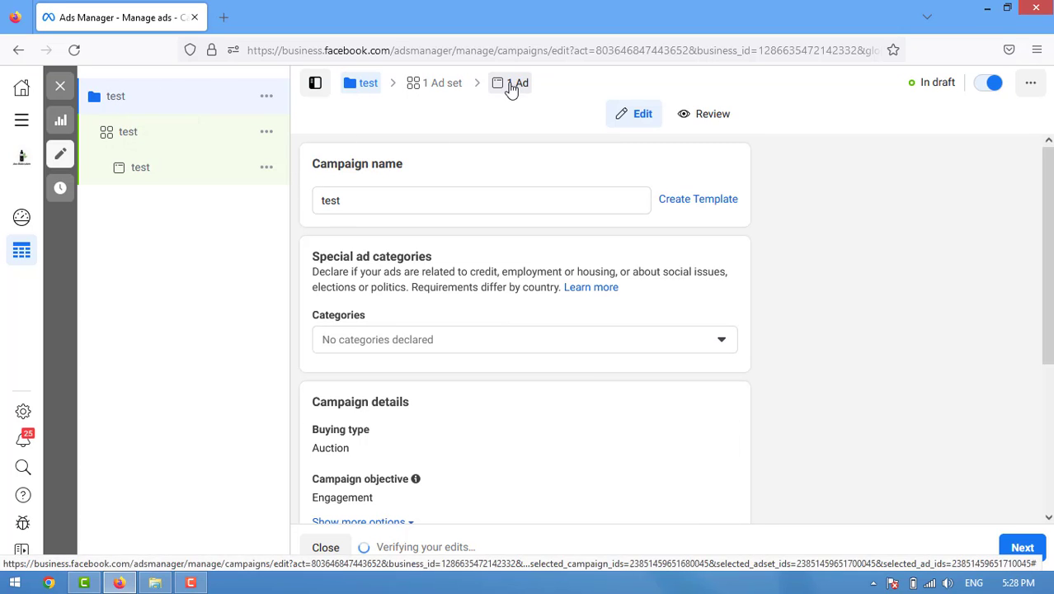
pyautogui.scroll(-3, 429, 255)
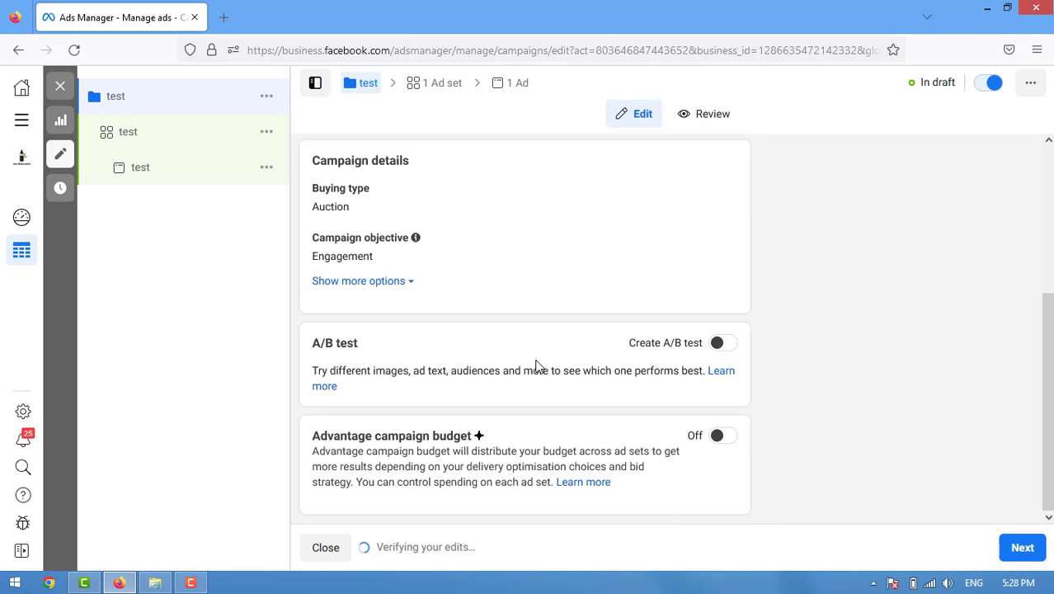
pyautogui.click(1028, 551)
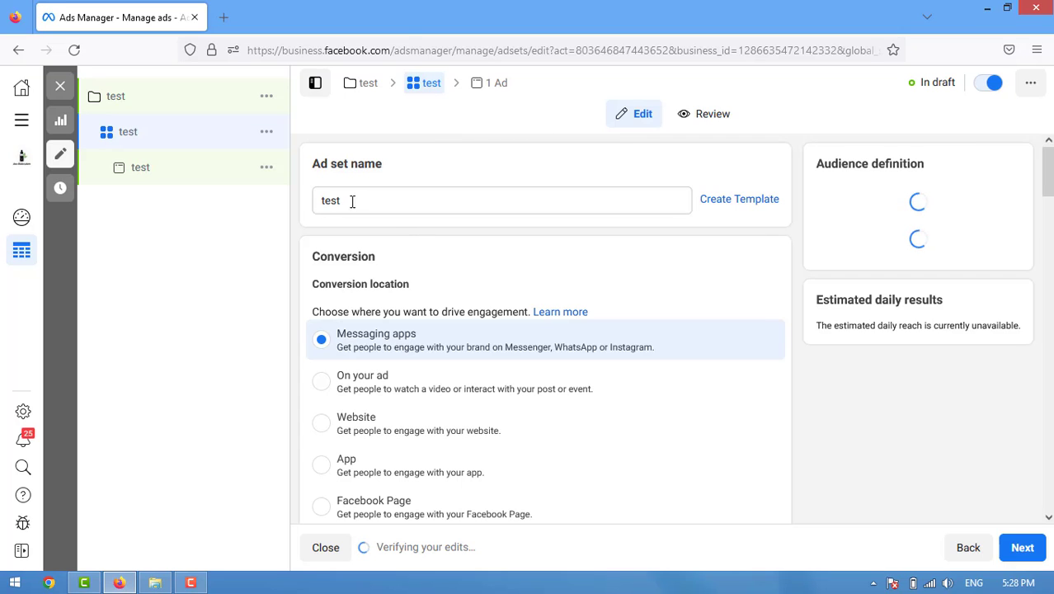
# Step: Choose Facebook Page as the ad set's conversion location and review its page and delivery optimisation settings
pyautogui.scroll(-1, 394, 355)
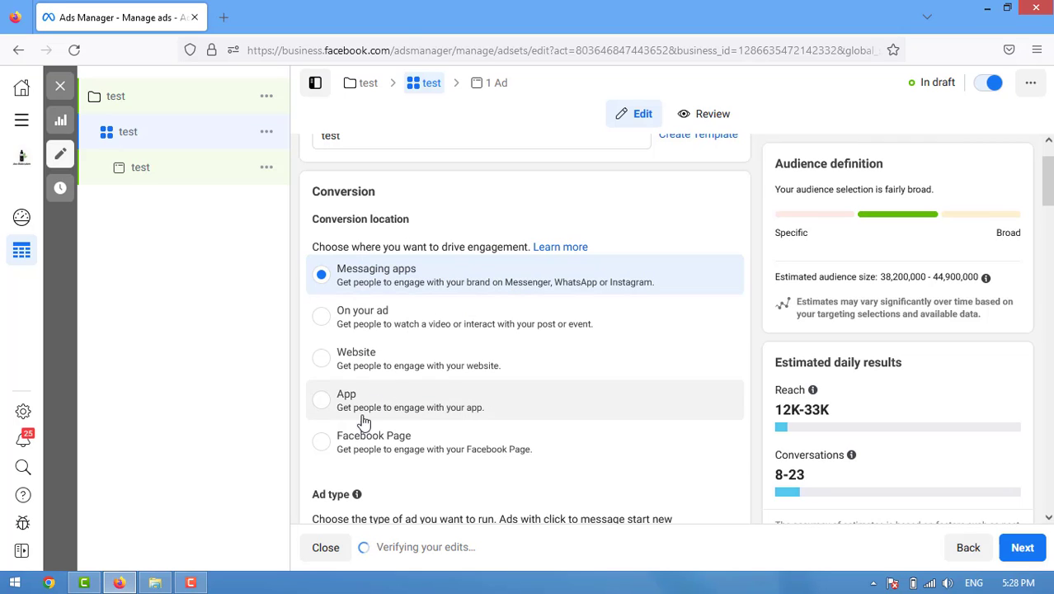
pyautogui.scroll(-1, 508, 410)
pyautogui.scroll(1, 471, 331)
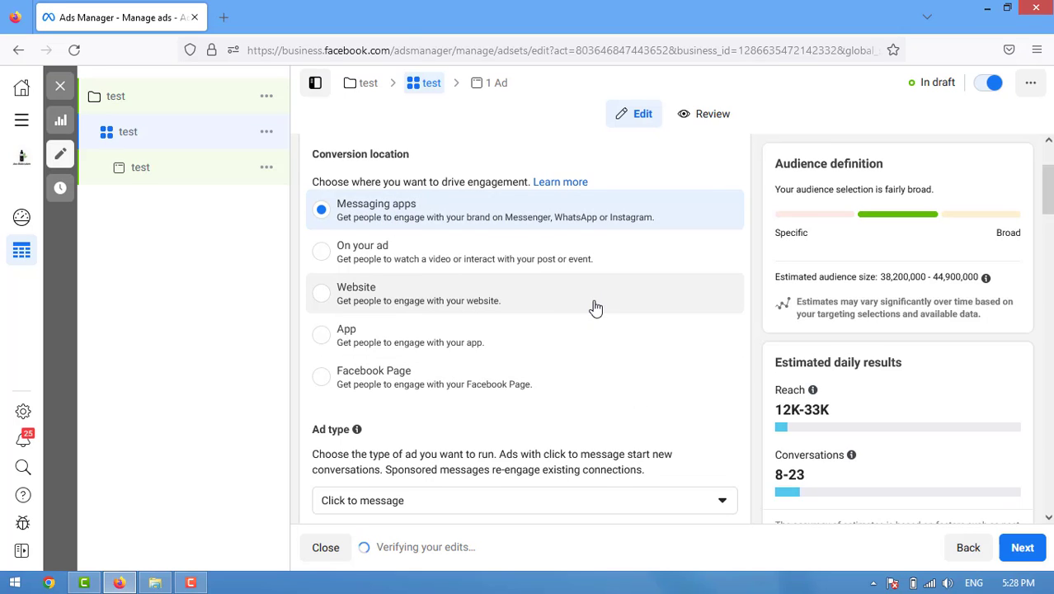
pyautogui.scroll(1, 592, 305)
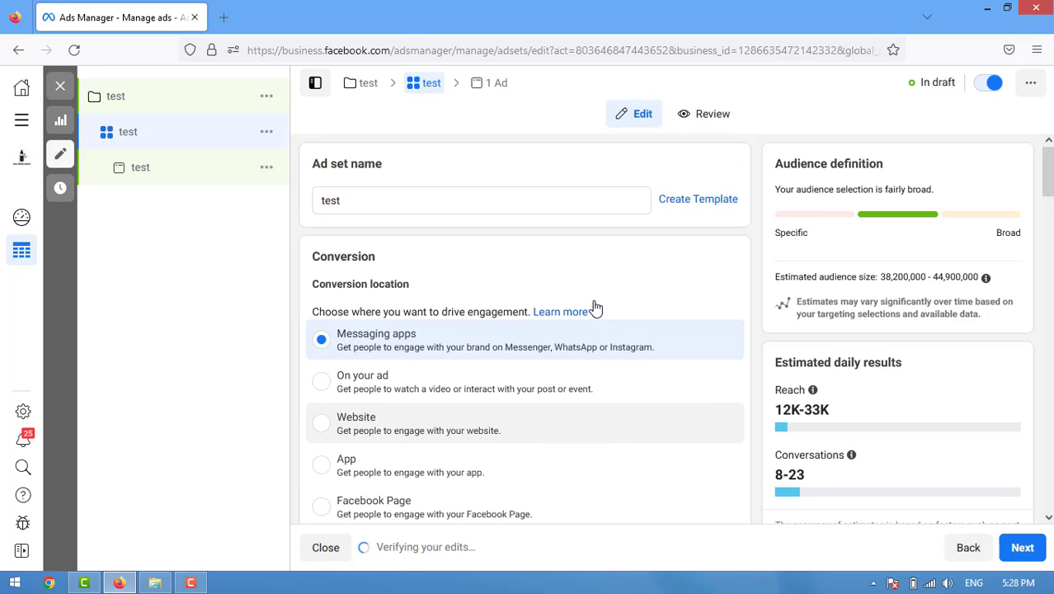
pyautogui.scroll(-1, 593, 305)
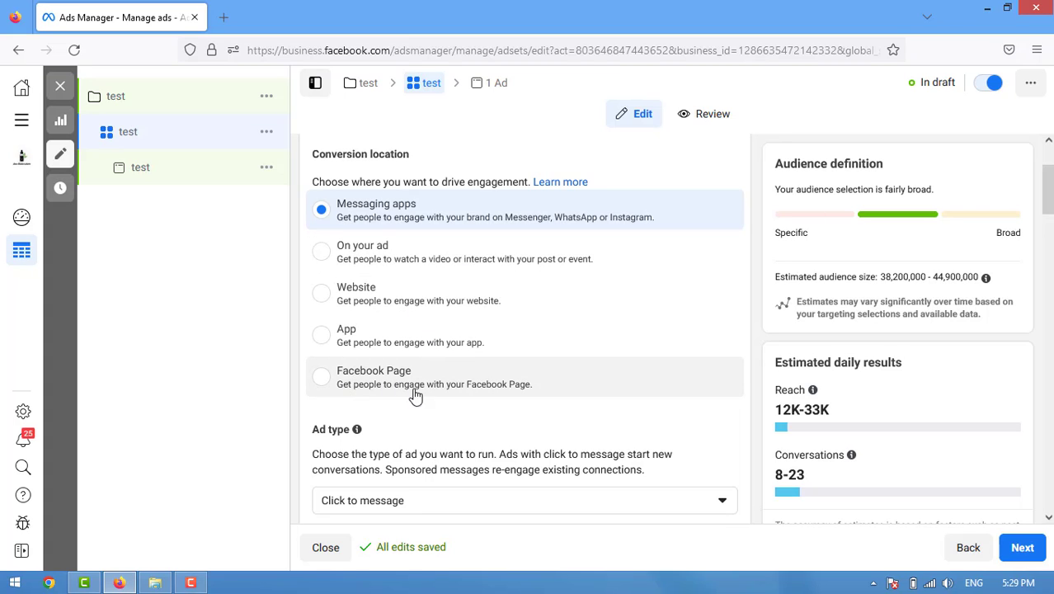
pyautogui.click(322, 378)
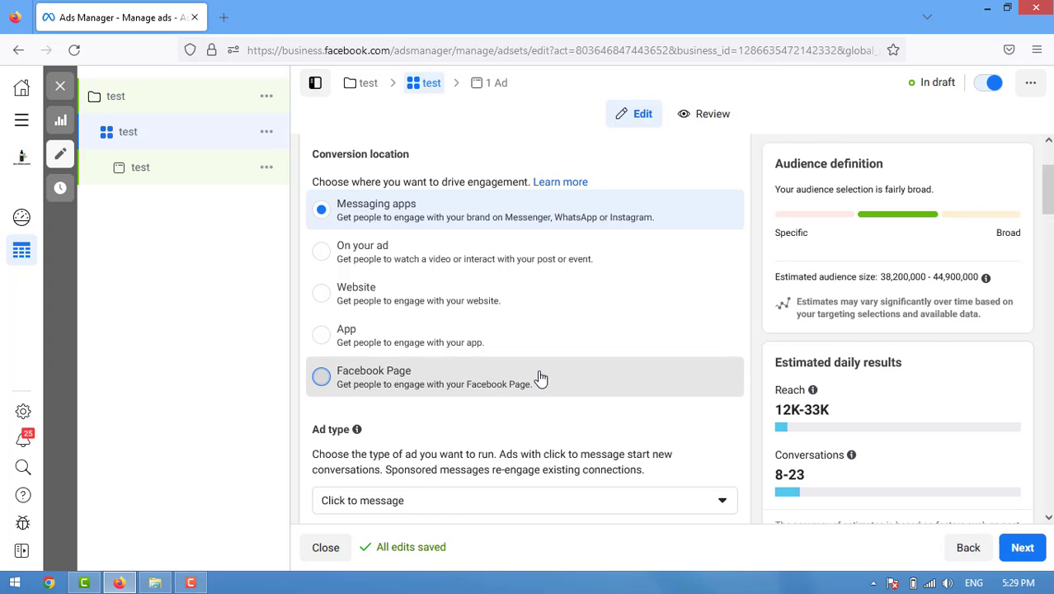
pyautogui.scroll(-2, 540, 377)
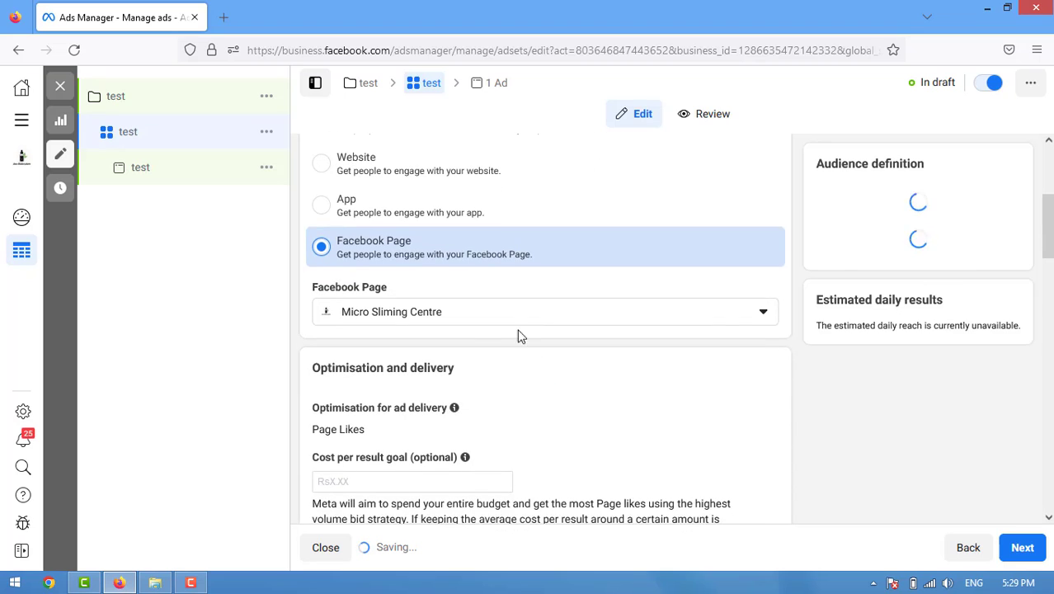
pyautogui.scroll(-2, 554, 328)
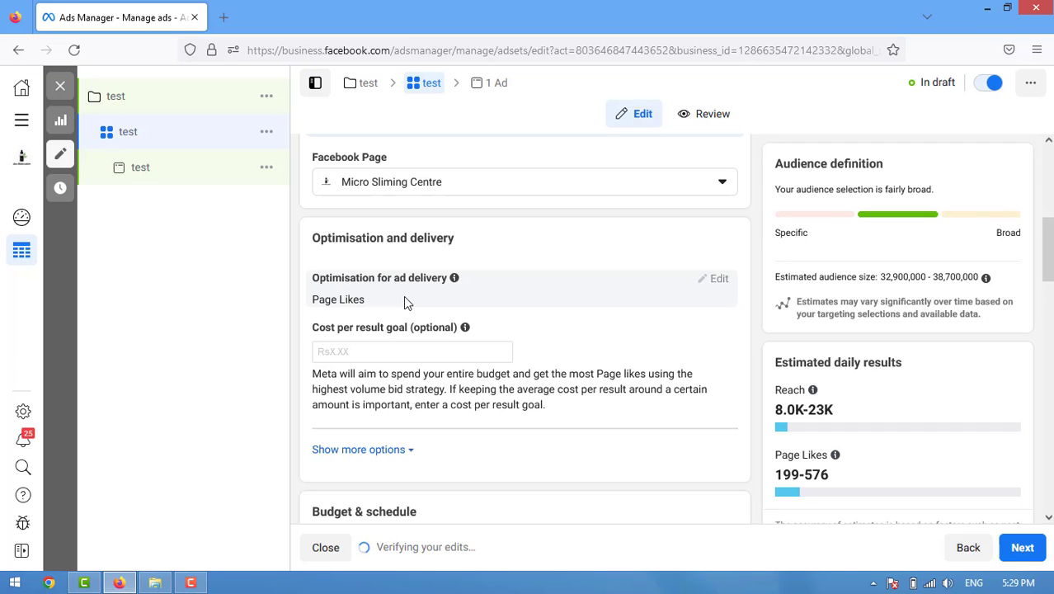
pyautogui.scroll(2, 403, 295)
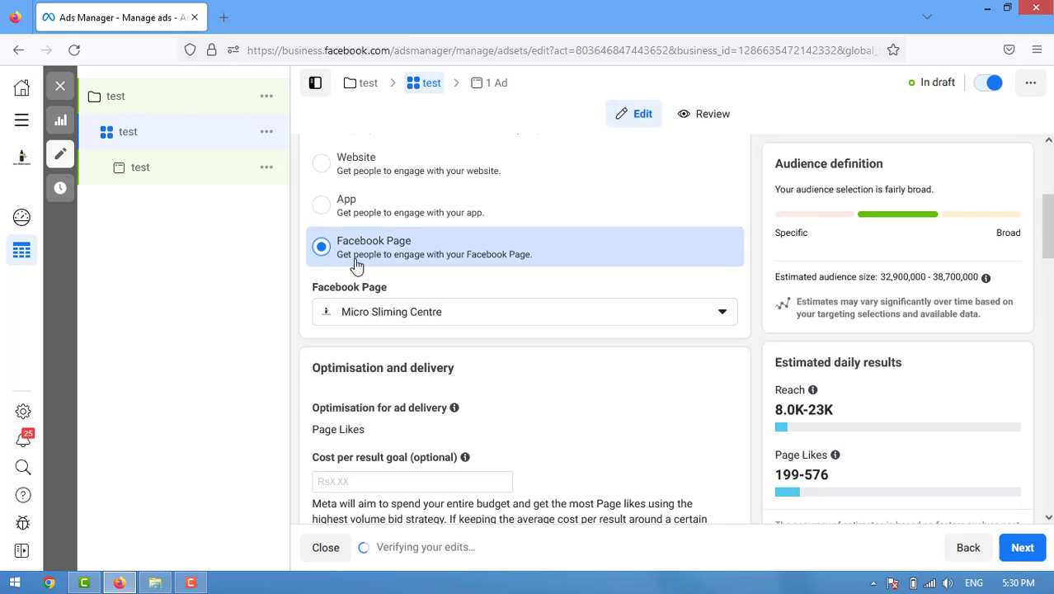
pyautogui.scroll(3, 403, 280)
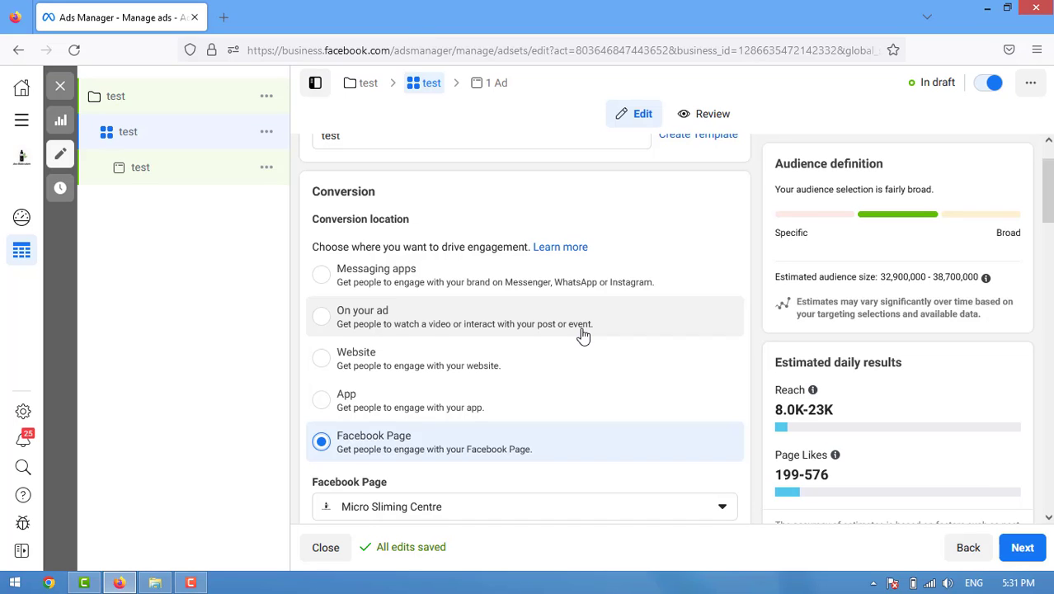
pyautogui.scroll(-2, 583, 333)
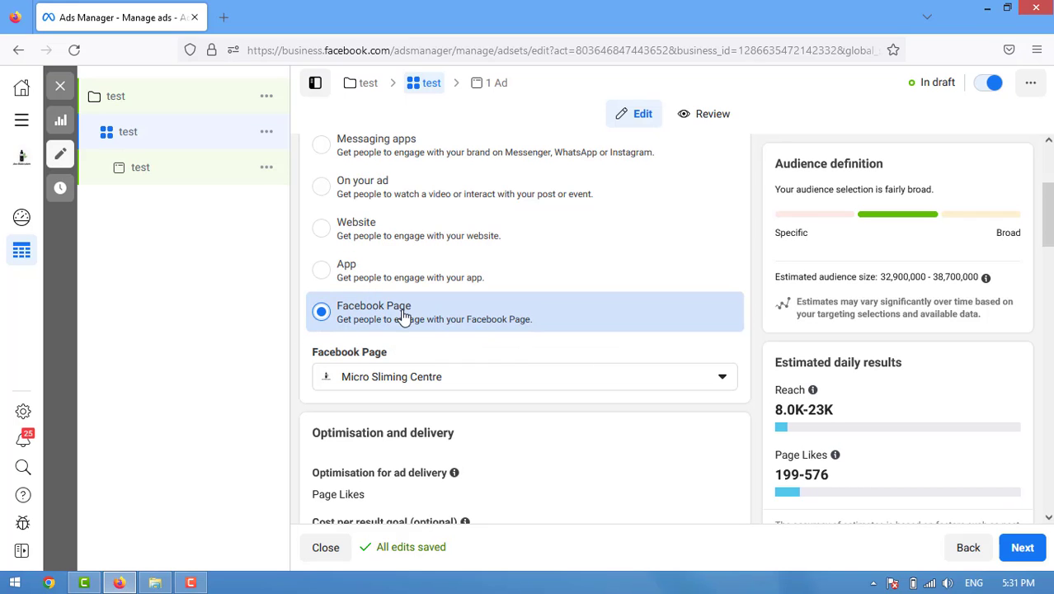
pyautogui.scroll(-3, 501, 367)
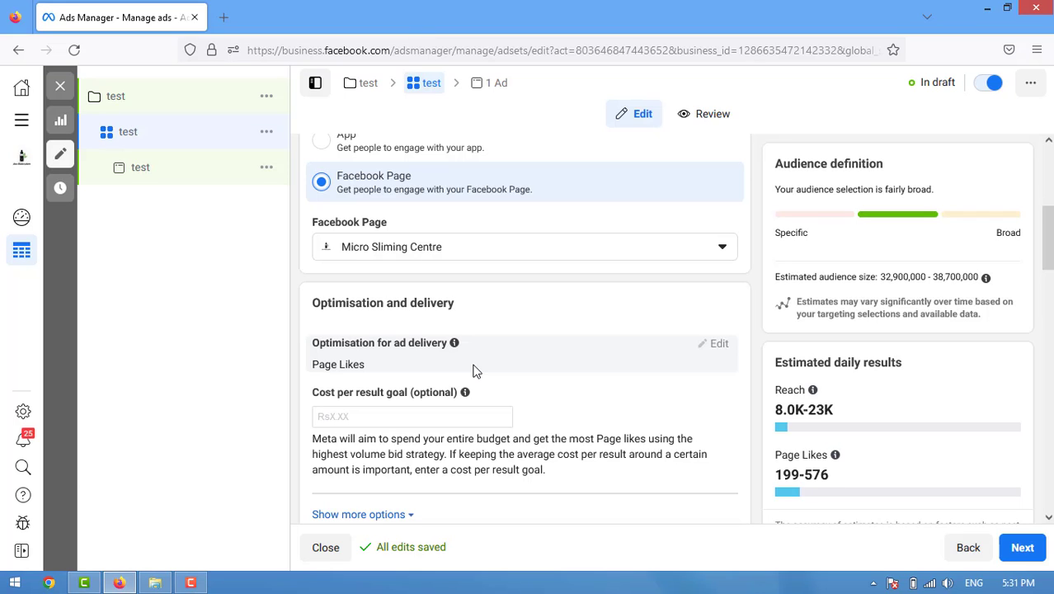
# Step: Set the ad set's conversion location to On your ad with Post engagement as the engagement type
pyautogui.scroll(4, 474, 370)
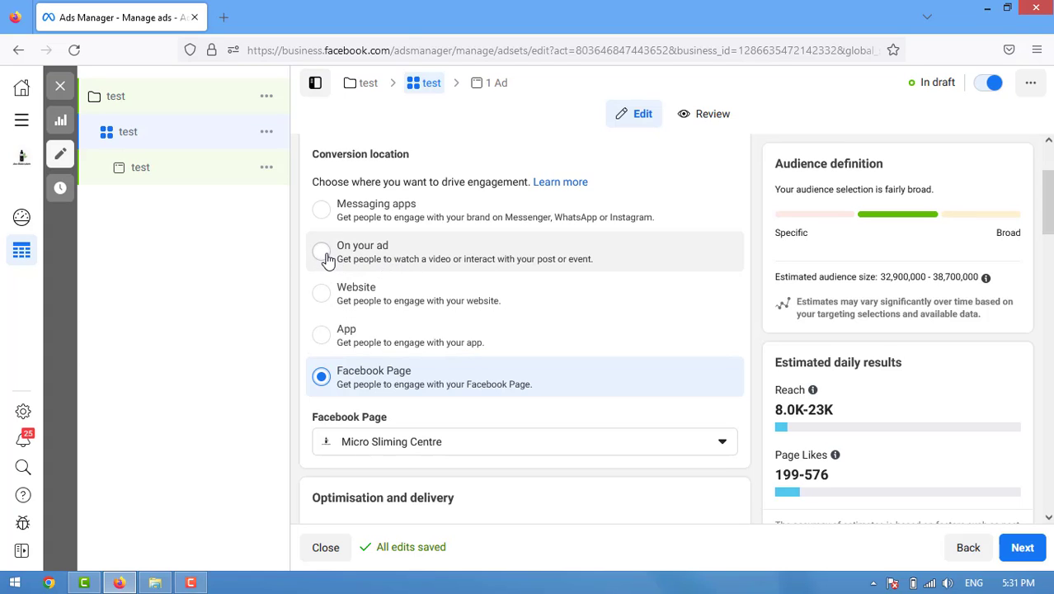
pyautogui.click(328, 259)
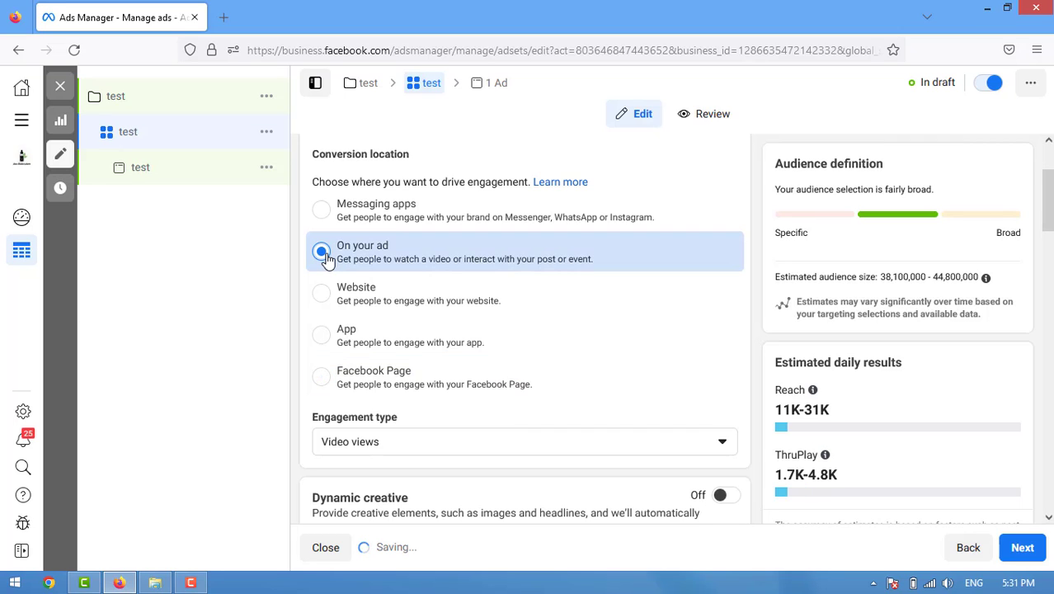
pyautogui.scroll(-3, 560, 302)
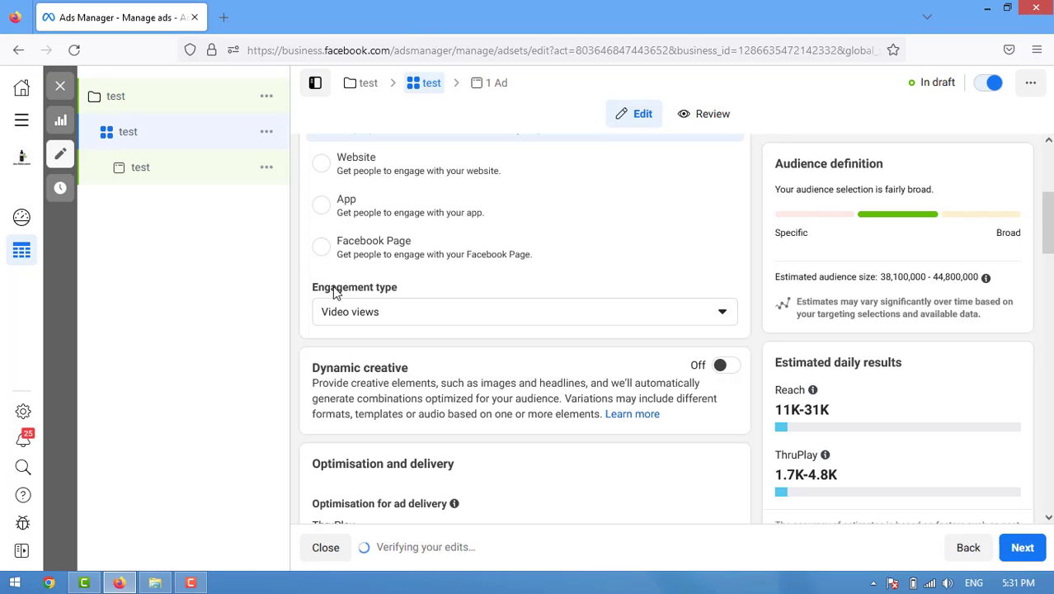
pyautogui.scroll(-1, 423, 306)
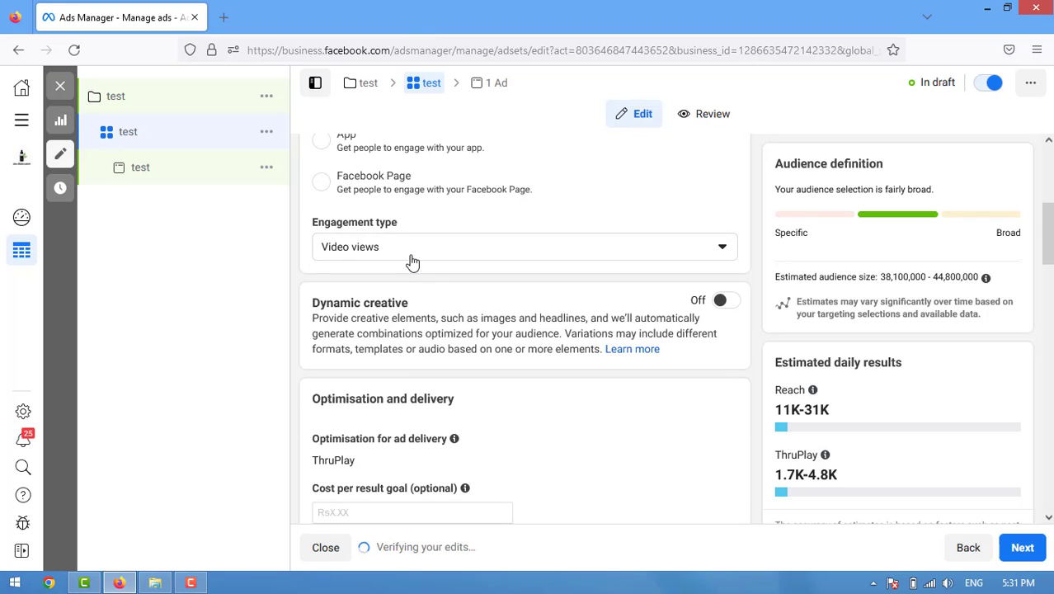
pyautogui.click(411, 255)
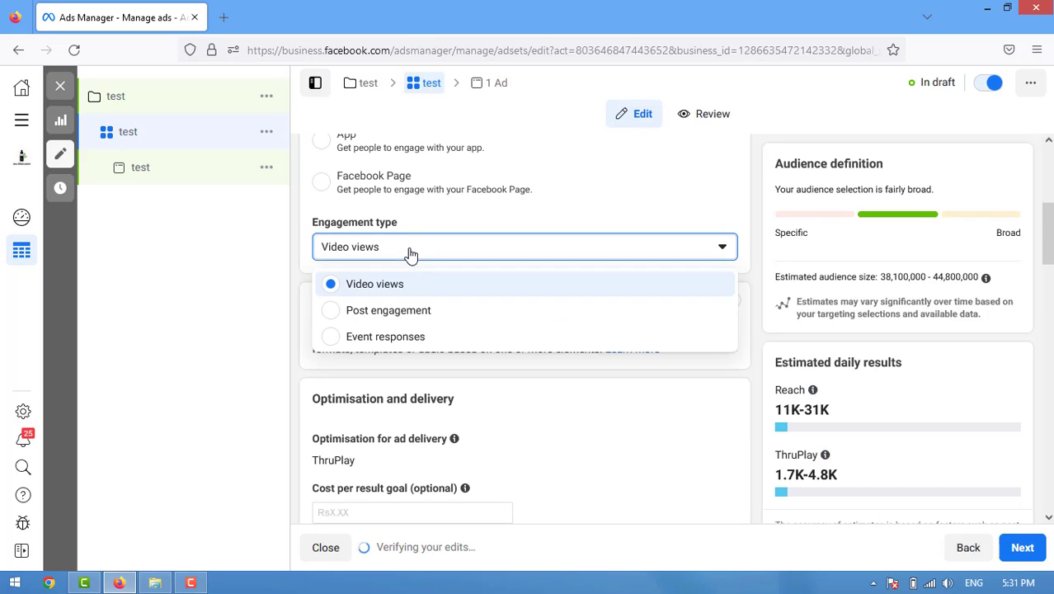
pyautogui.click(384, 311)
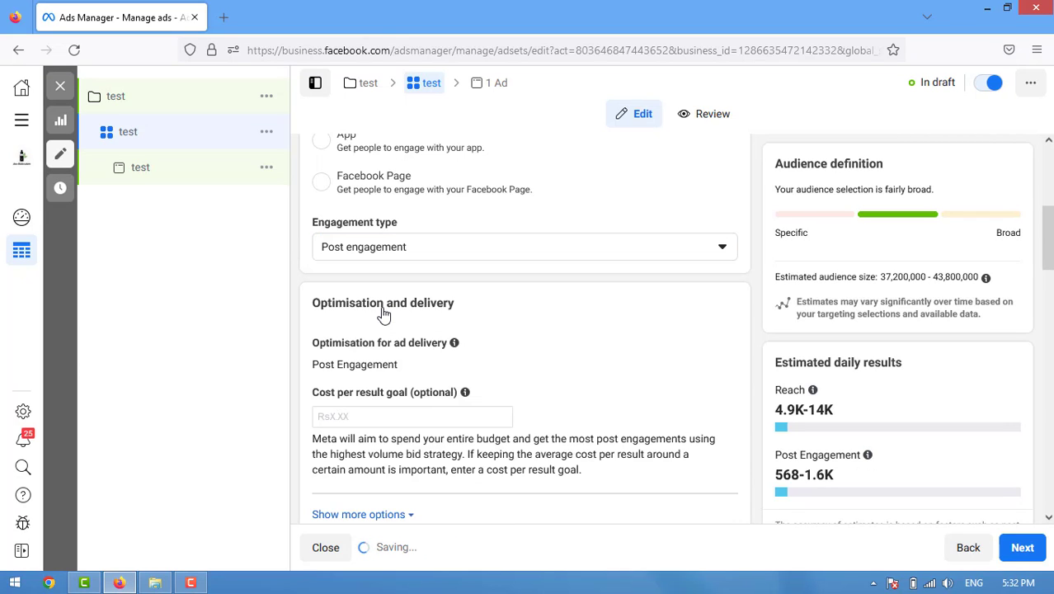
pyautogui.scroll(-1, 384, 309)
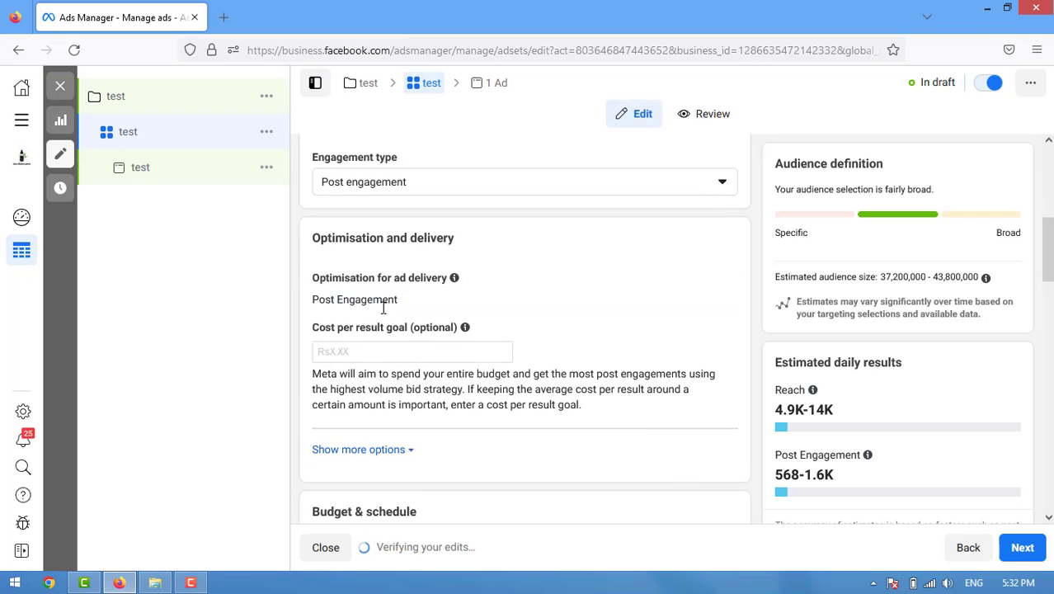
pyautogui.scroll(-1, 384, 307)
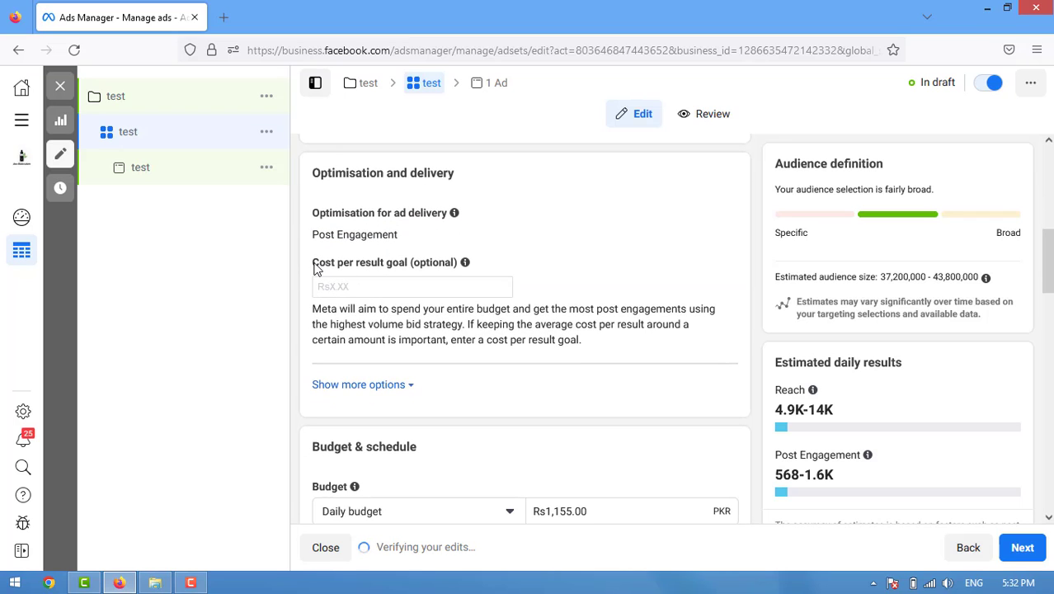
# Step: Set the ad set's cost per result goal to Rs1.00 and review the resulting delivery warning
pyautogui.moveTo(320, 273); pyautogui.dragTo(458, 266)
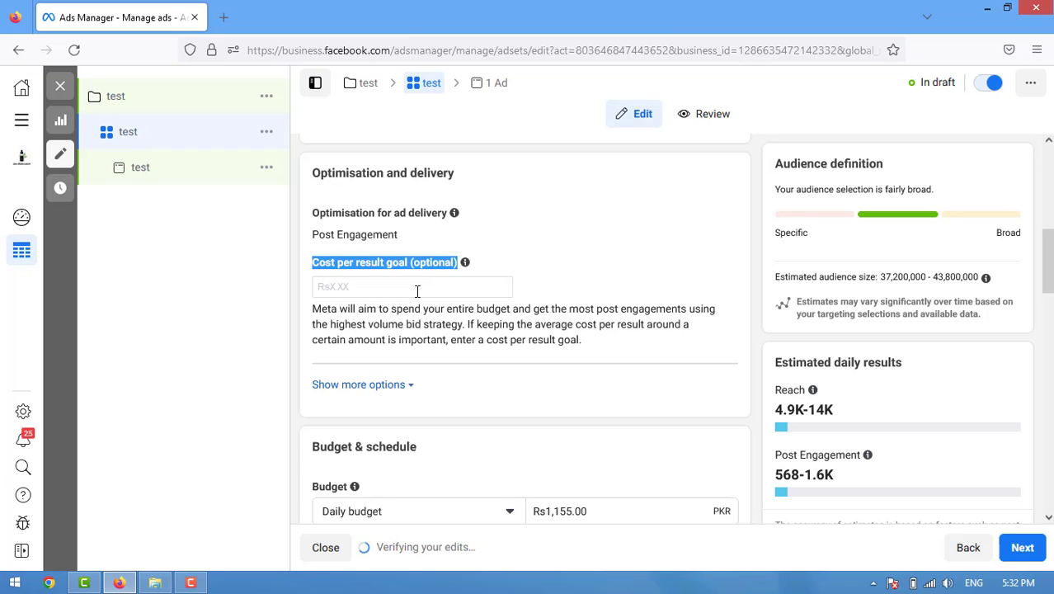
pyautogui.click(417, 290)
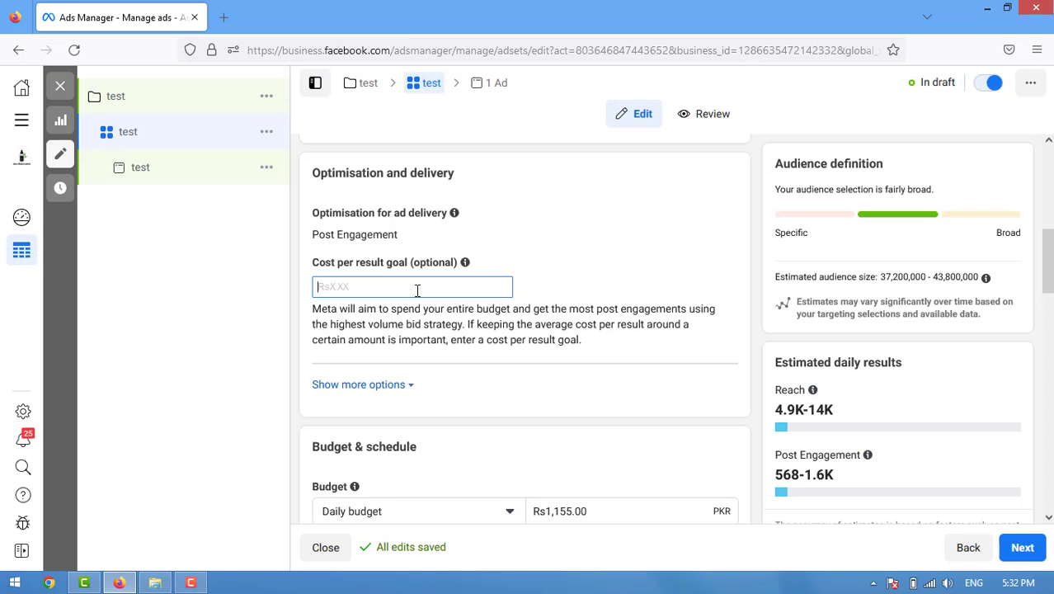
pyautogui.write('1')
pyautogui.click(514, 258)
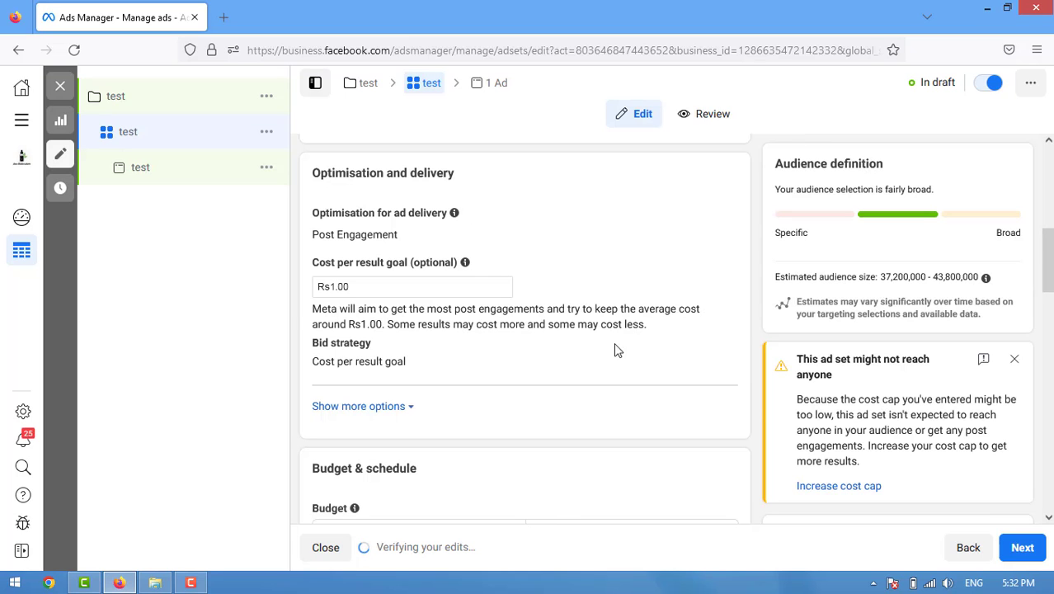
pyautogui.scroll(-2, 915, 396)
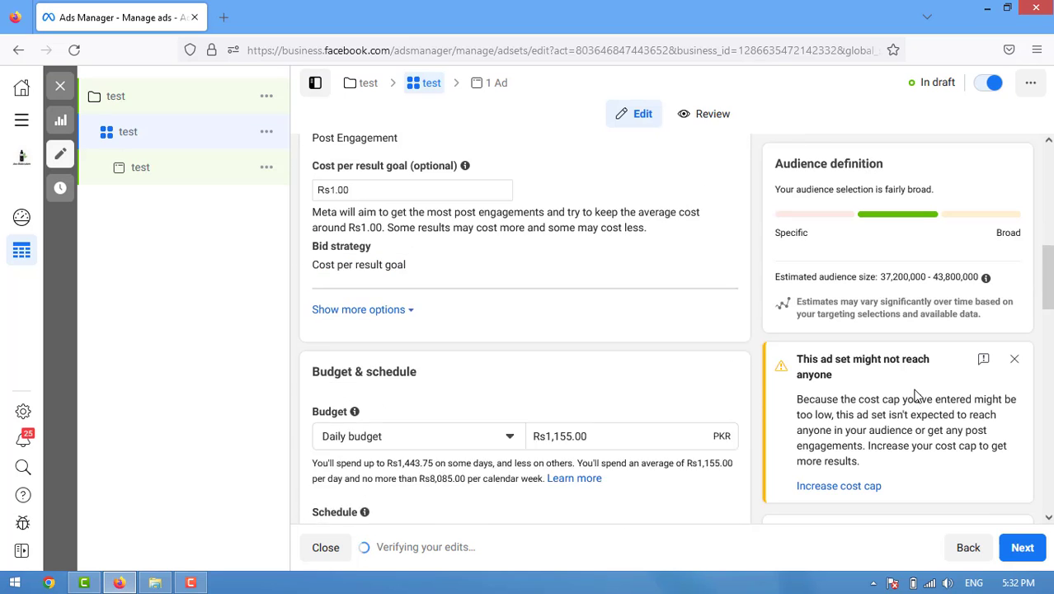
pyautogui.scroll(1, 914, 390)
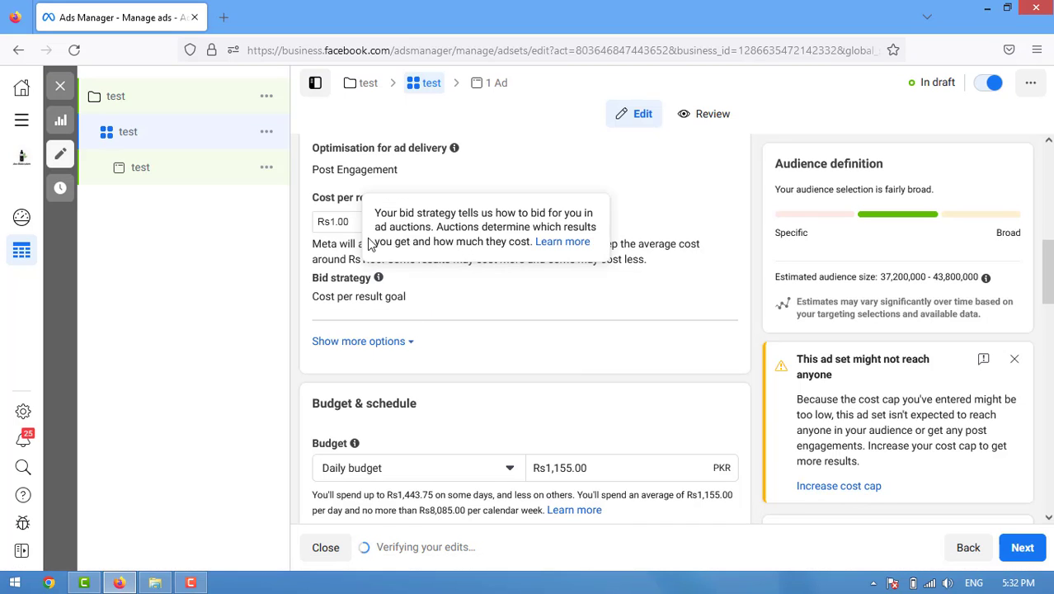
# Step: Raise the cost per result goal to Rs2.00 and check the estimated daily results
pyautogui.moveTo(361, 222); pyautogui.dragTo(289, 223)
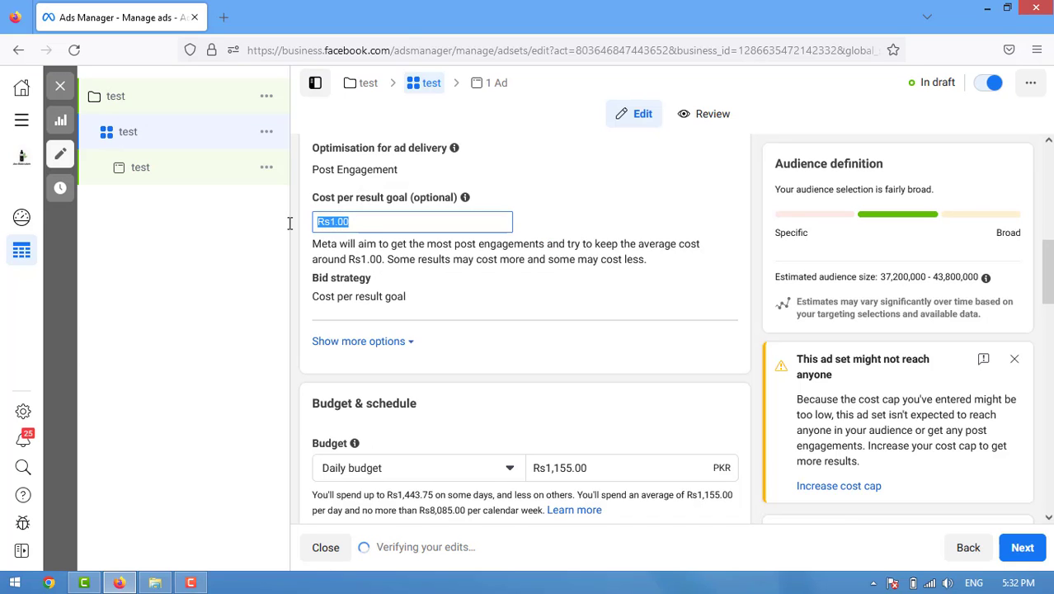
pyautogui.write('2')
pyautogui.click(534, 207)
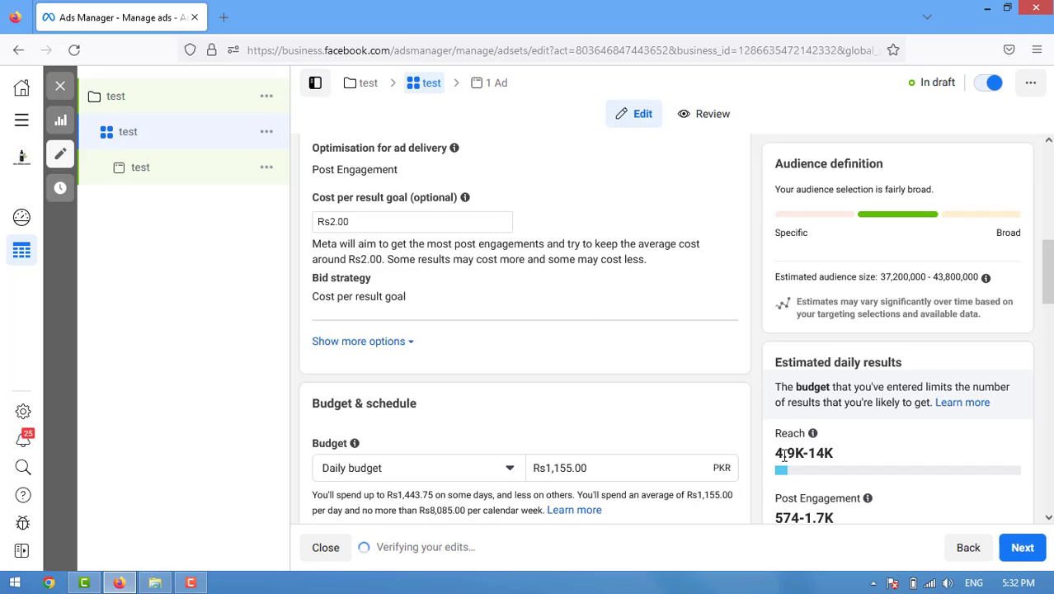
pyautogui.scroll(-2, 854, 440)
pyautogui.scroll(2, 854, 441)
# Step: Set the cost per result goal to Rs1.20 in the optimisation and delivery settings
pyautogui.moveTo(375, 223); pyautogui.dragTo(254, 217)
pyautogui.write('1.')
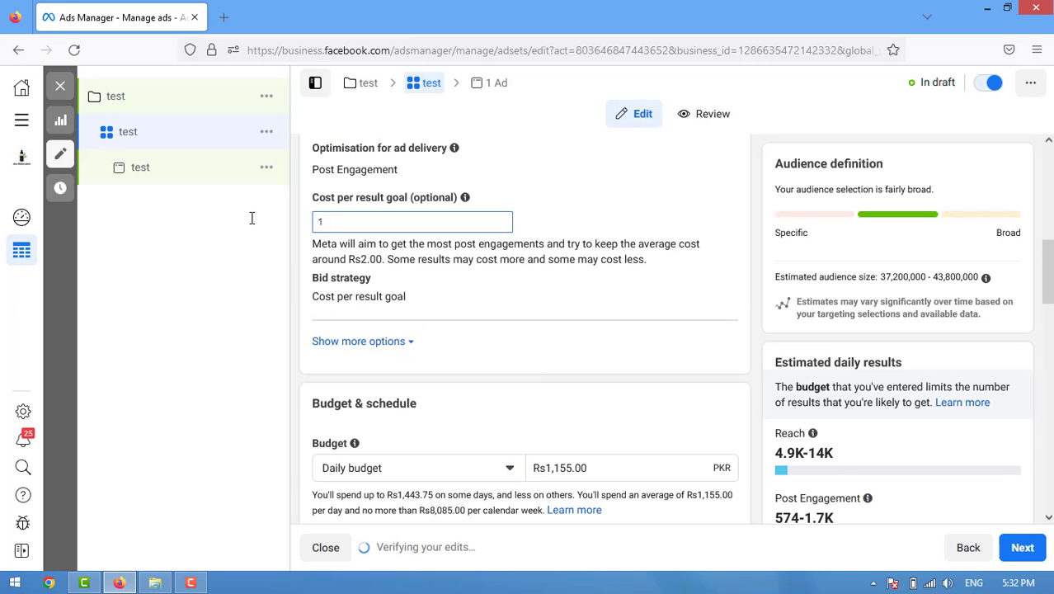
pyautogui.write('20')
pyautogui.click(542, 214)
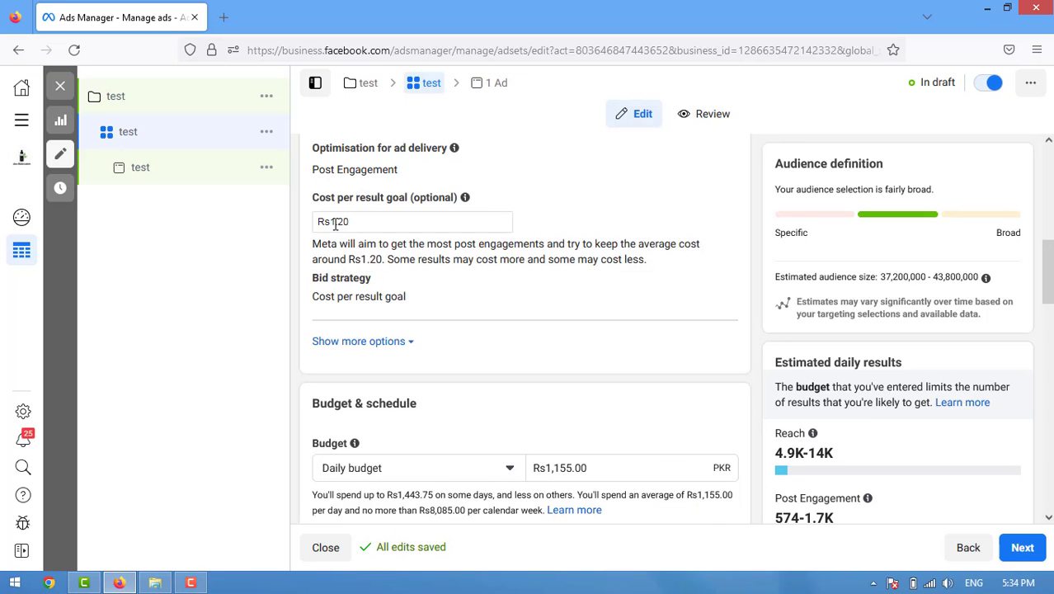
pyautogui.scroll(-1, 574, 354)
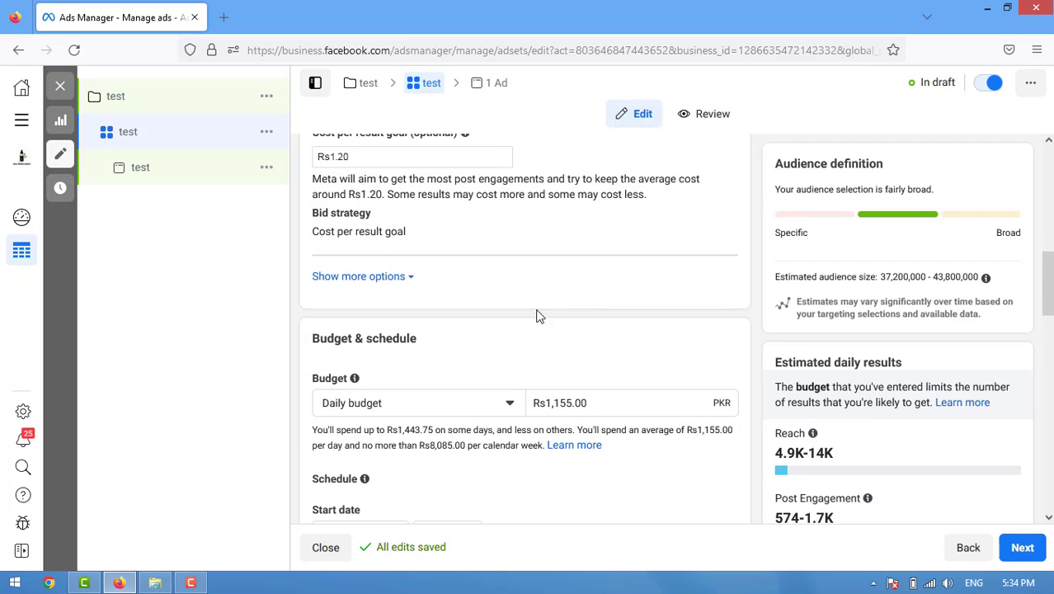
pyautogui.scroll(2, 536, 315)
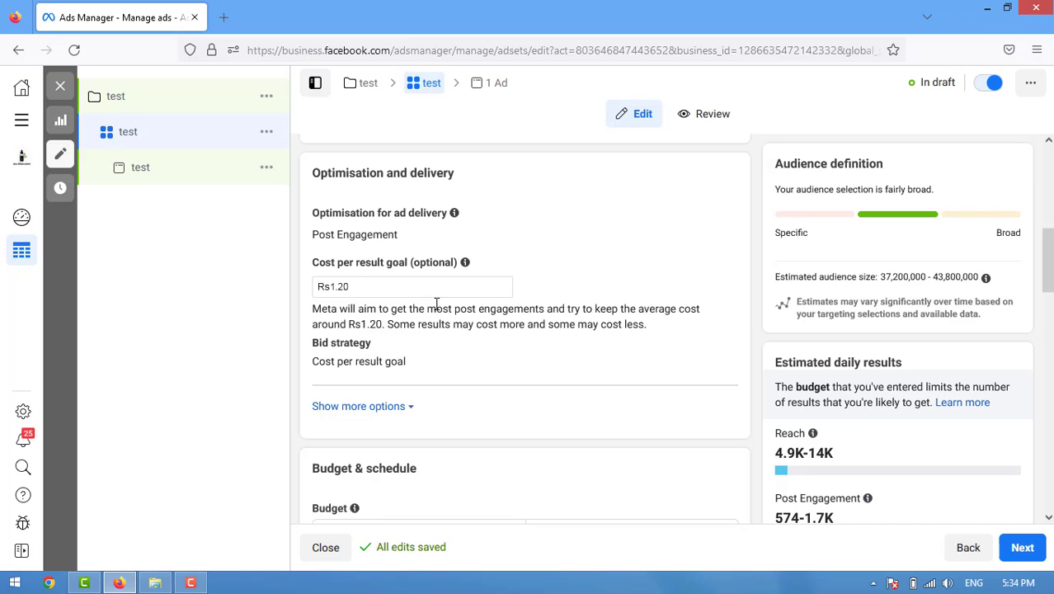
# Step: Change the ad set's budget type to Lifetime budget
pyautogui.scroll(-2, 614, 352)
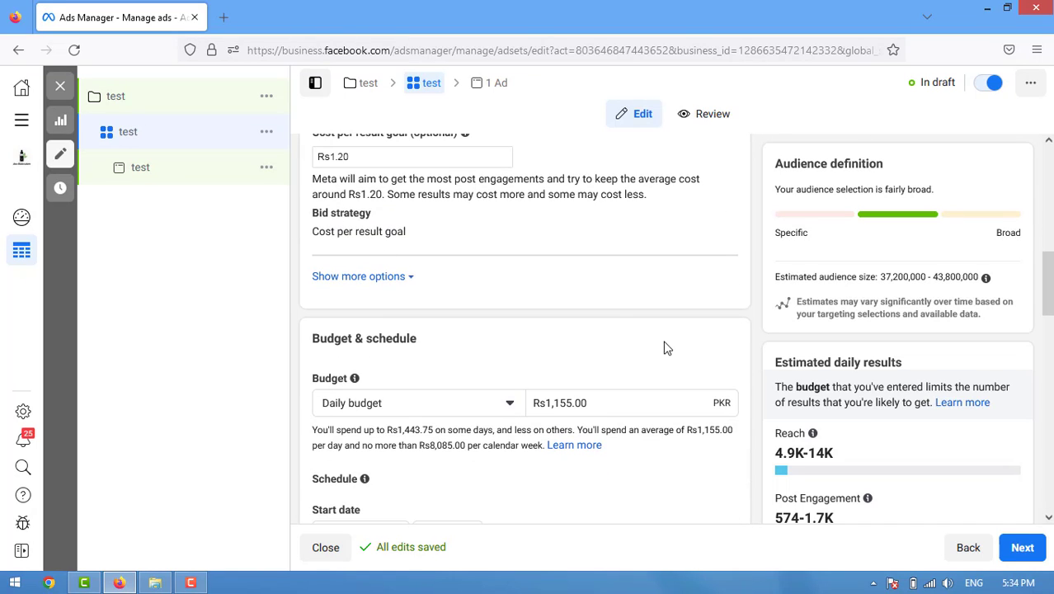
pyautogui.scroll(-3, 666, 348)
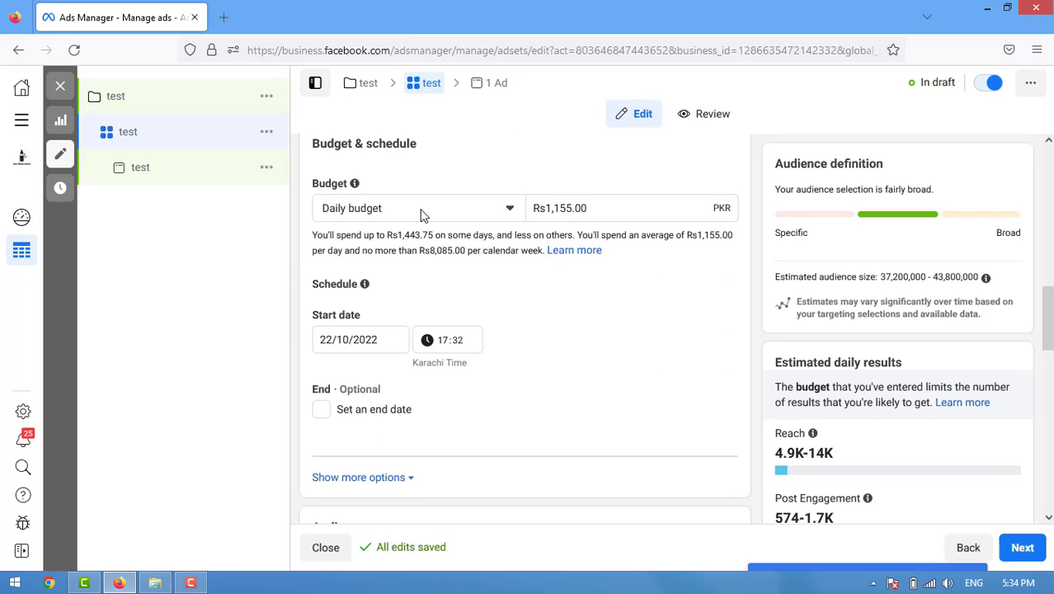
pyautogui.scroll(1, 423, 243)
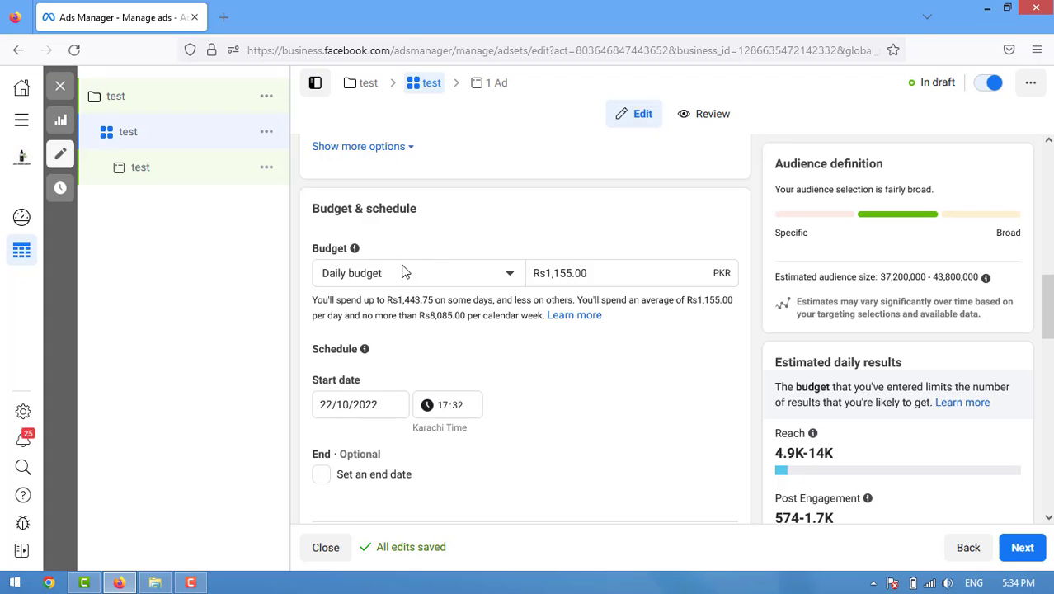
pyautogui.click(404, 273)
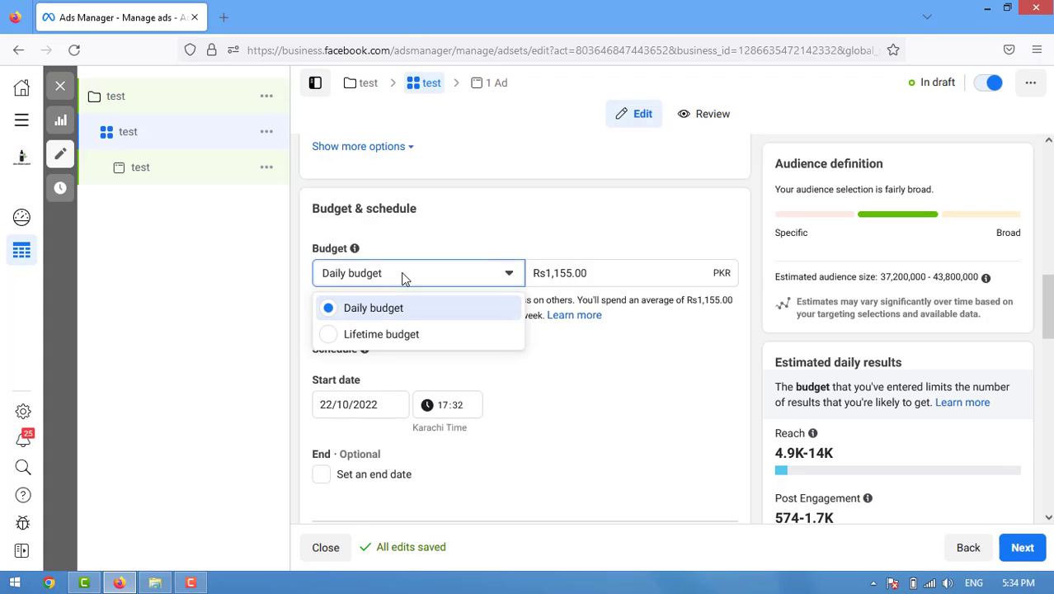
pyautogui.click(374, 335)
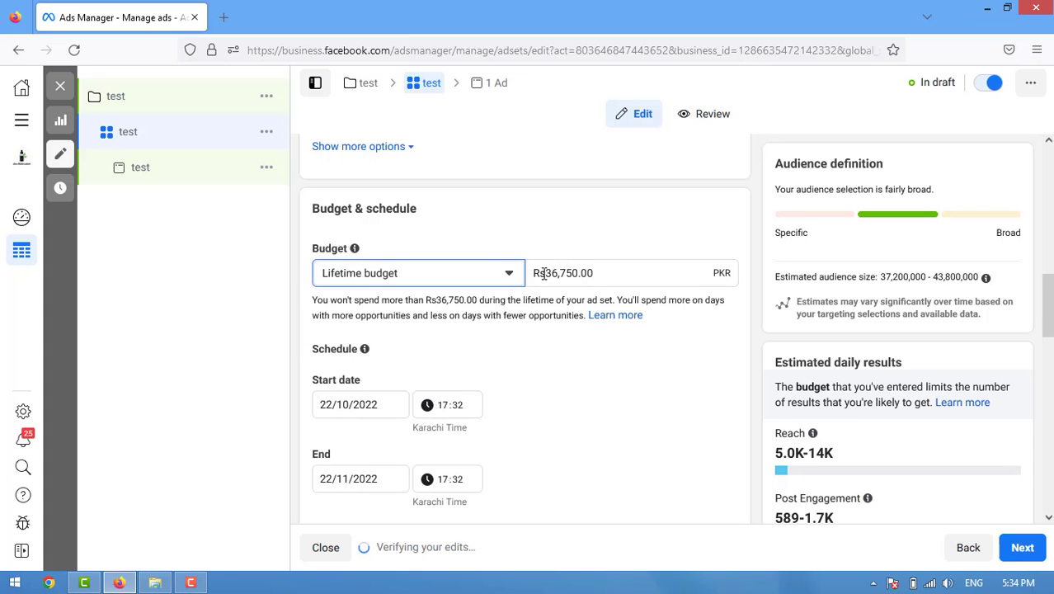
# Step: Set the ad set schedule's start time to 17:50, keeping the start date
pyautogui.scroll(-1, 381, 381)
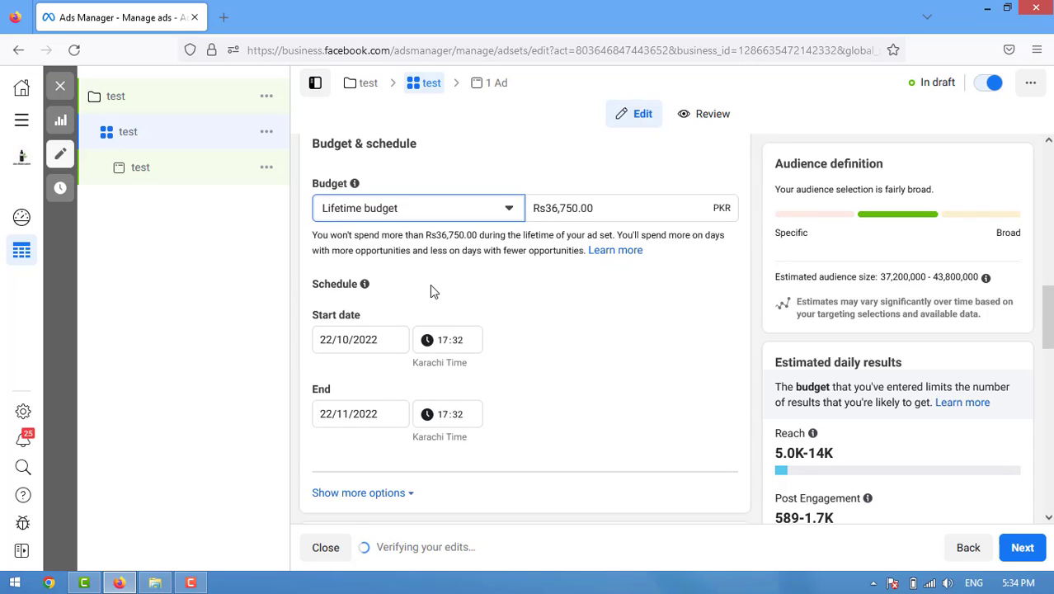
pyautogui.scroll(-2, 429, 284)
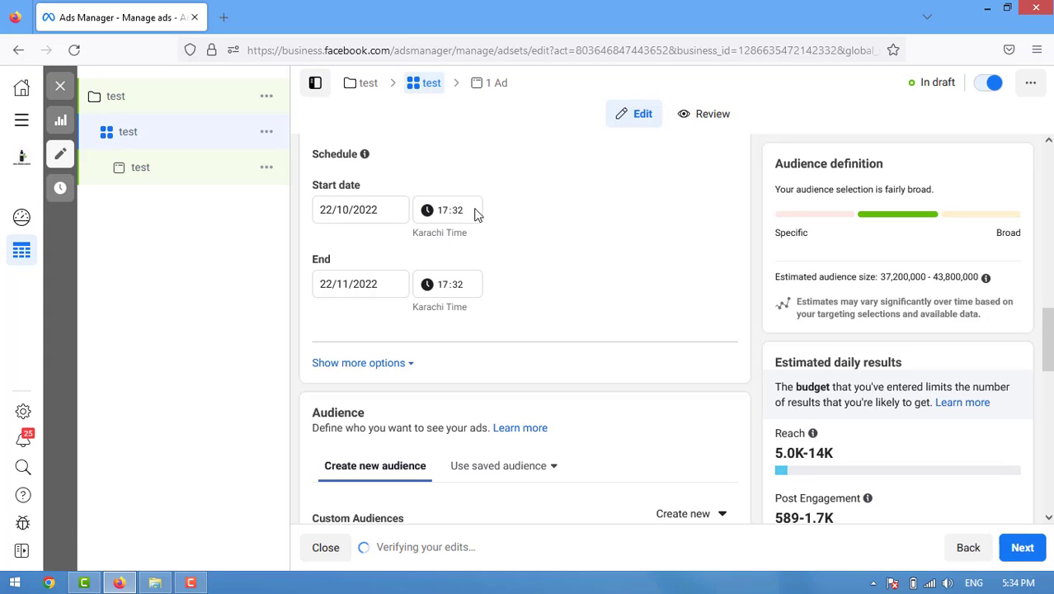
pyautogui.click(459, 210)
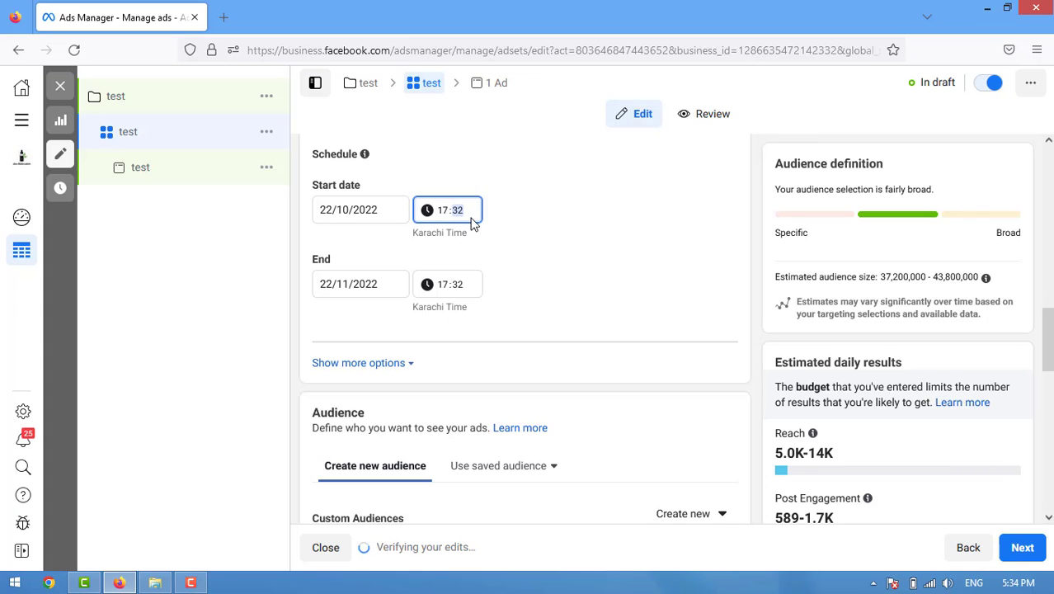
pyautogui.write('50')
# Step: Set the ad set's schedule to end on 25/10/2022 at 17:50
pyautogui.click(363, 283)
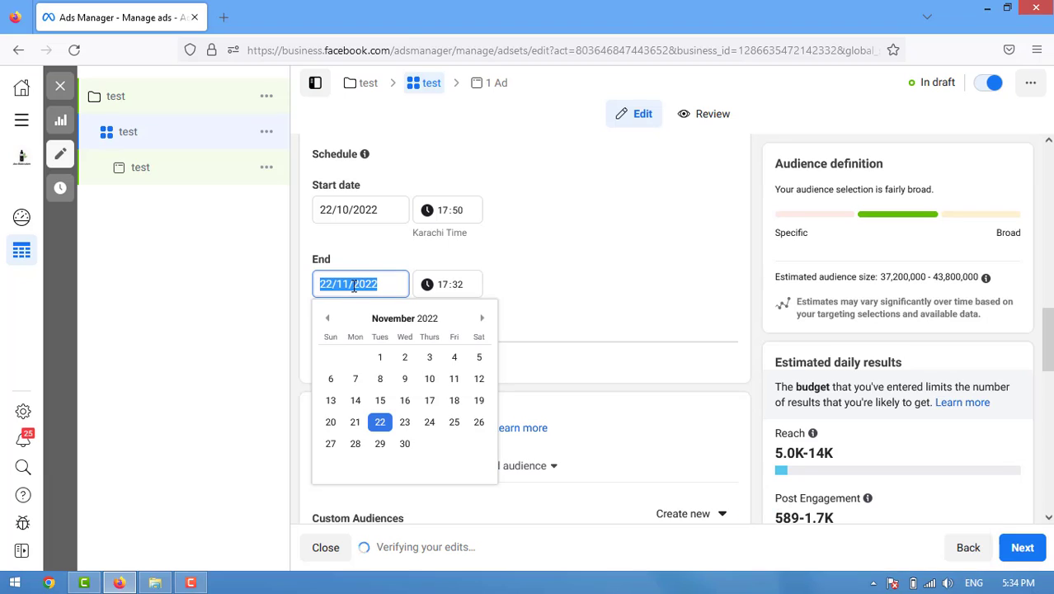
pyautogui.click(327, 319)
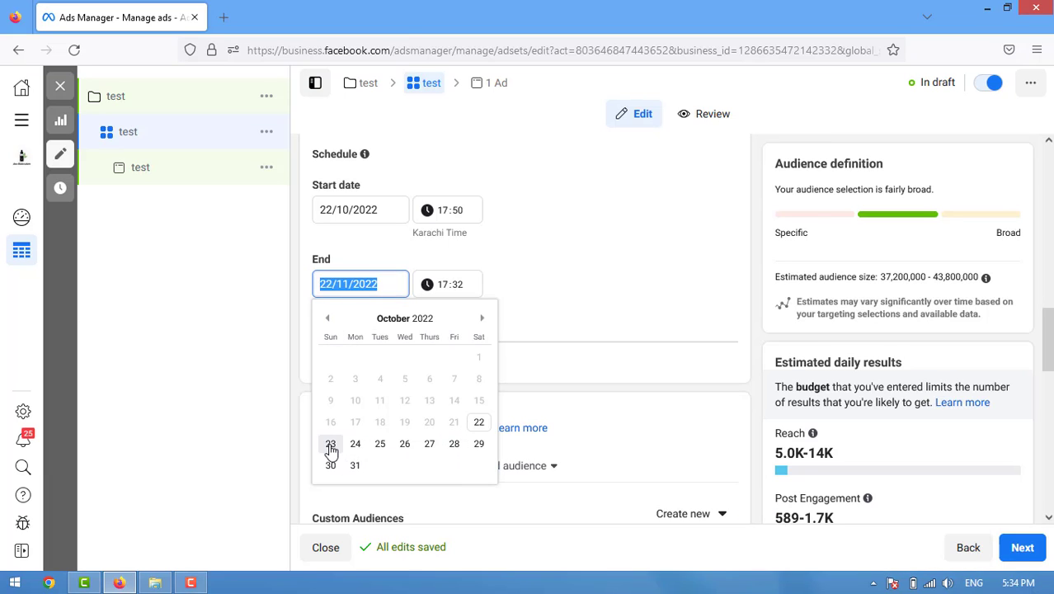
pyautogui.click(379, 443)
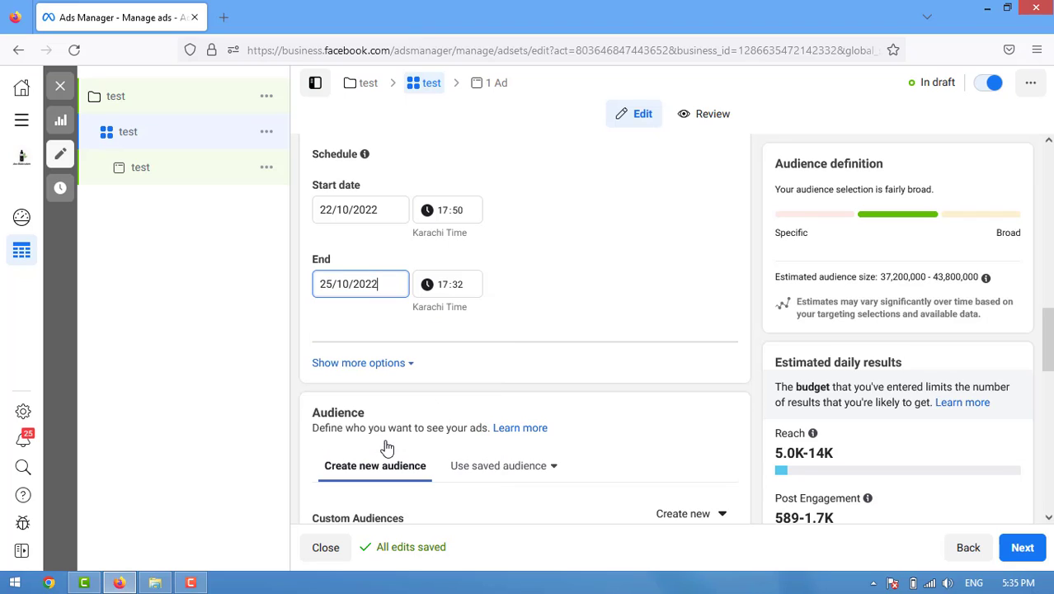
pyautogui.click(460, 285)
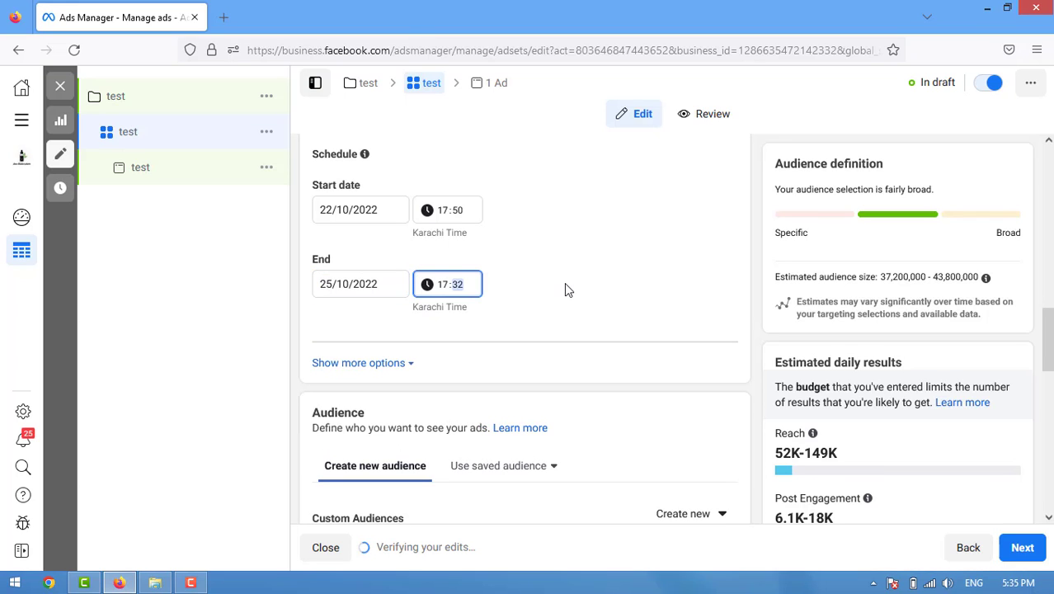
pyautogui.write('50')
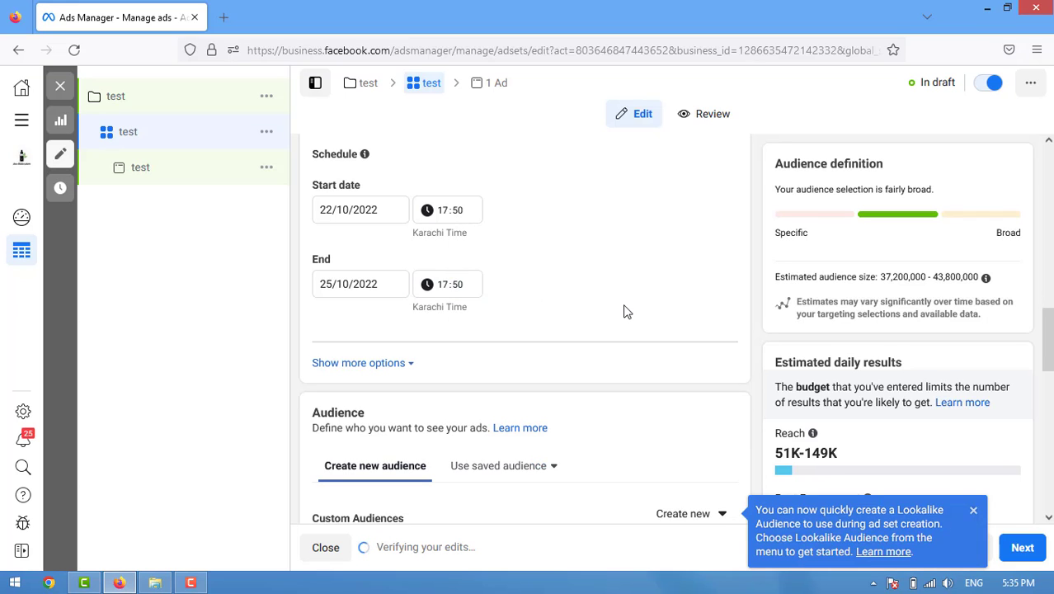
# Step: Set the ad set's lifetime budget to Rs3,000
pyautogui.scroll(1, 624, 311)
pyautogui.scroll(2, 624, 311)
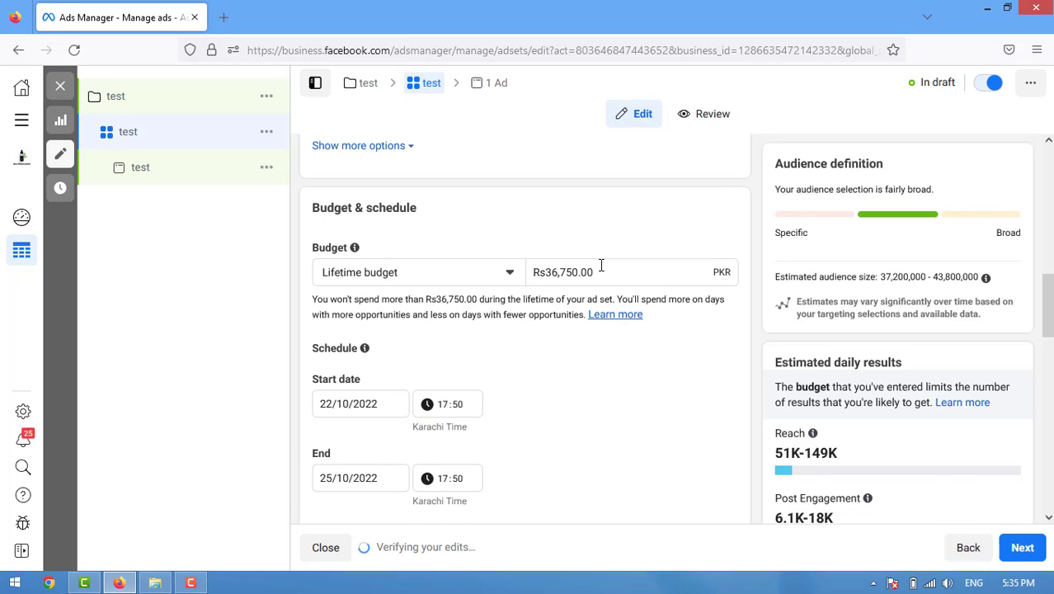
pyautogui.click(545, 273)
pyautogui.doubleClick(583, 273)
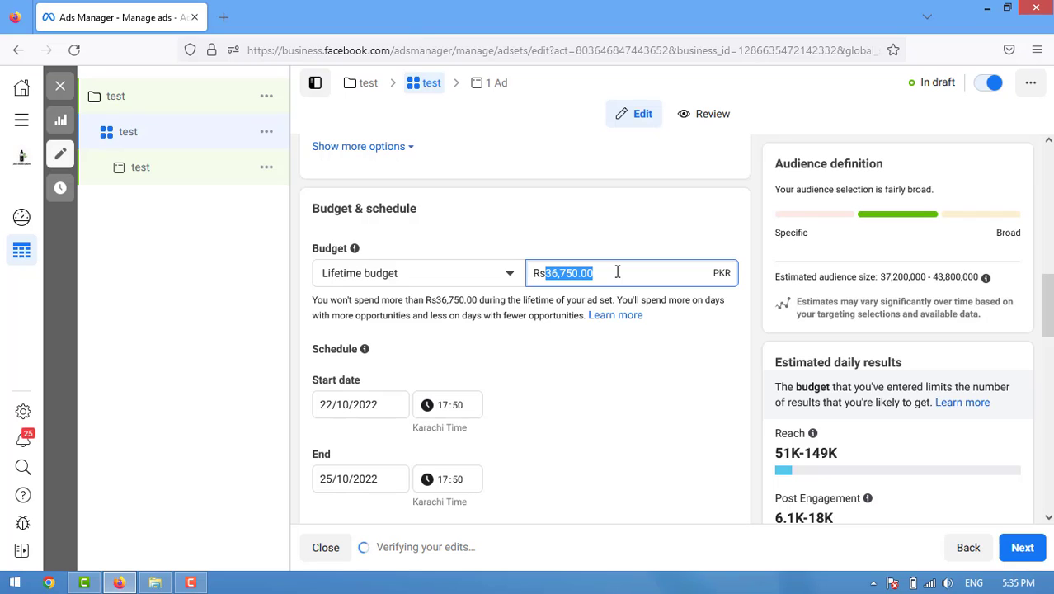
pyautogui.write('3000')
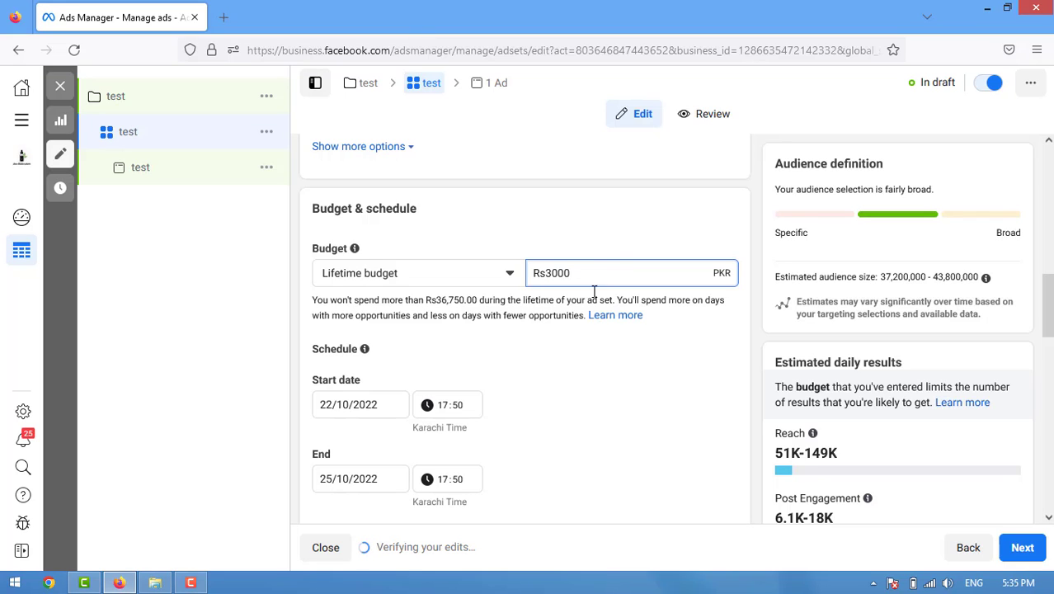
pyautogui.click(548, 354)
# Step: Dismiss the Lookalike Audience tip and examine the estimated daily reach and post engagement
pyautogui.scroll(-3, 634, 361)
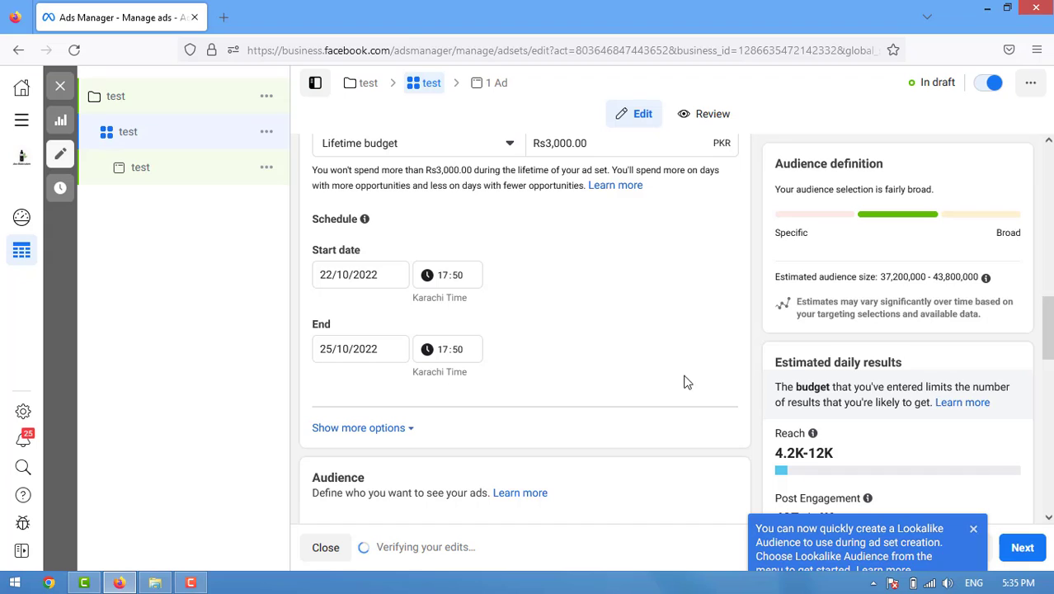
pyautogui.click(973, 528)
pyautogui.scroll(-2, 873, 476)
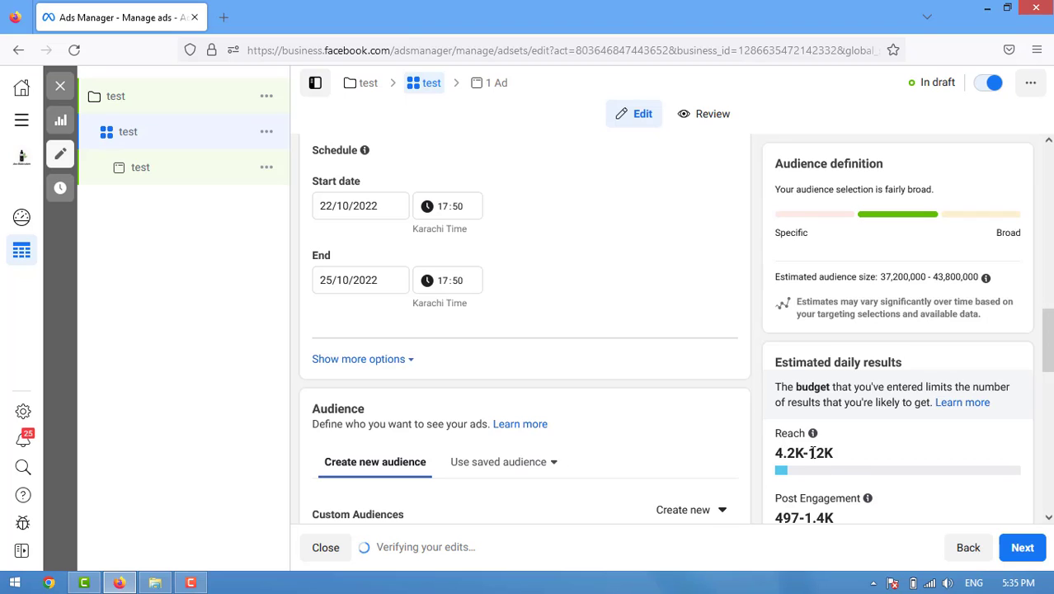
pyautogui.scroll(-1, 855, 461)
pyautogui.scroll(-1, 854, 454)
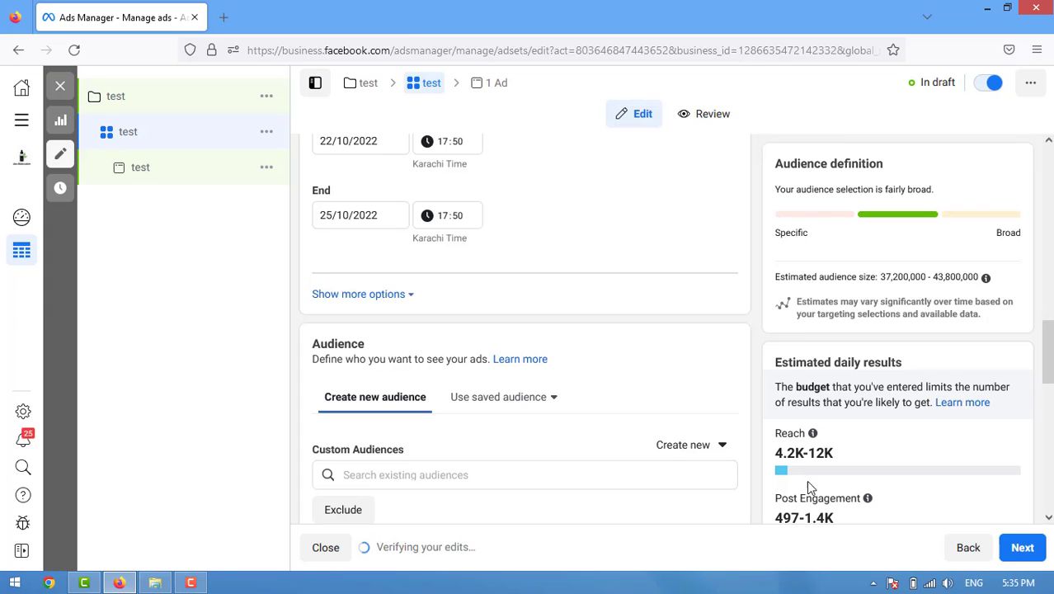
pyautogui.moveTo(782, 514); pyautogui.dragTo(842, 517)
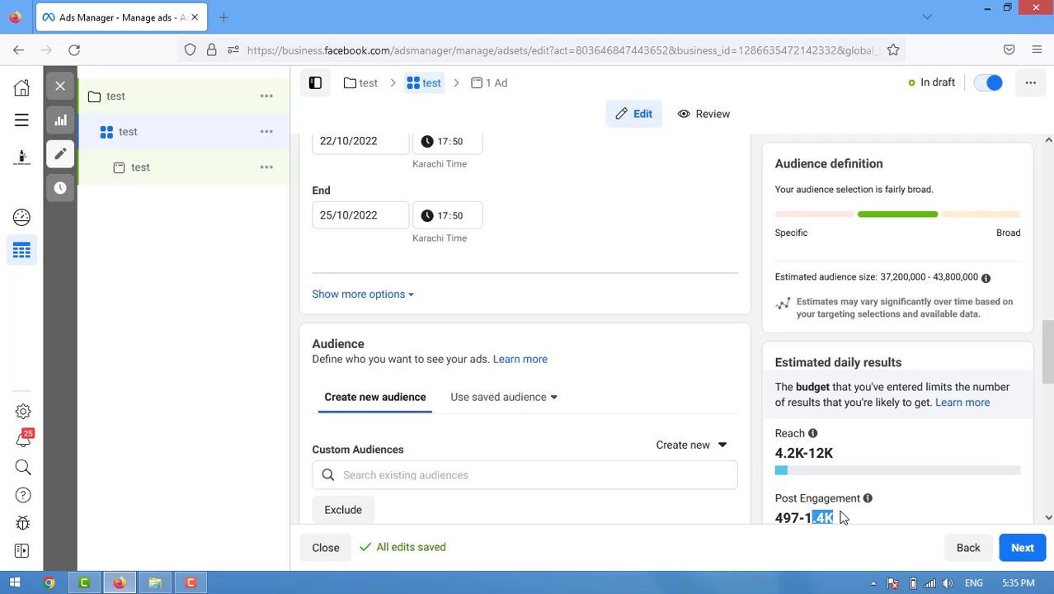
pyautogui.click(843, 517)
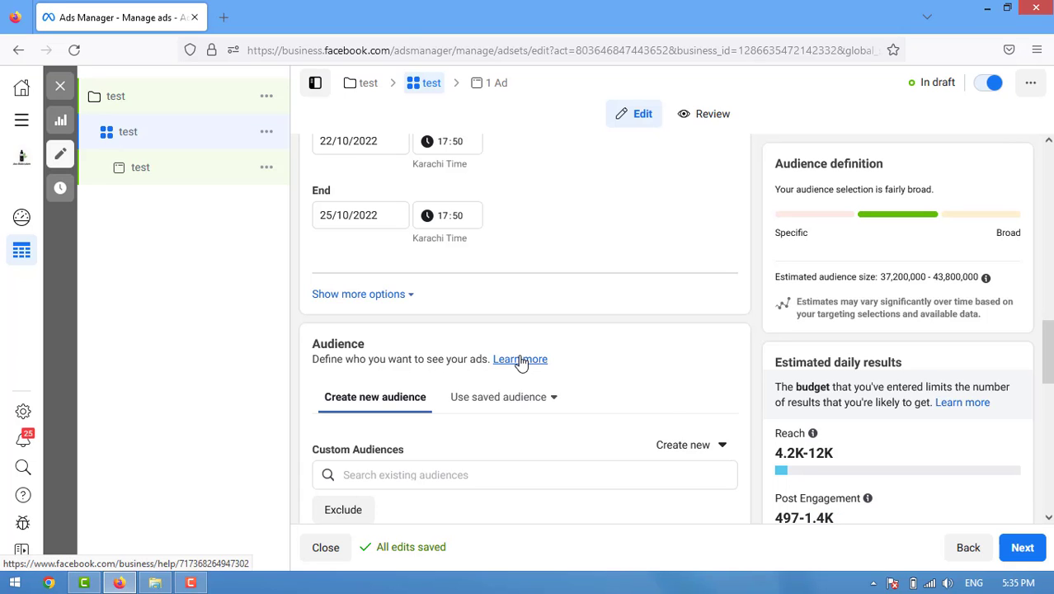
# Step: Review the ad set's audience settings for custom audiences, location, age and gender
pyautogui.scroll(-2, 522, 363)
pyautogui.scroll(-3, 507, 334)
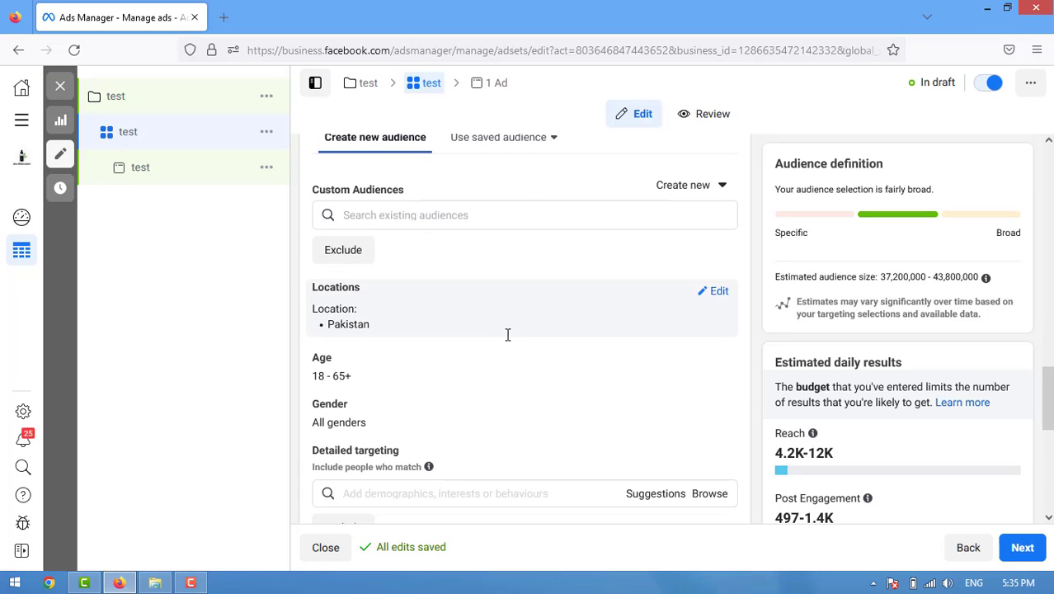
pyautogui.scroll(1, 507, 334)
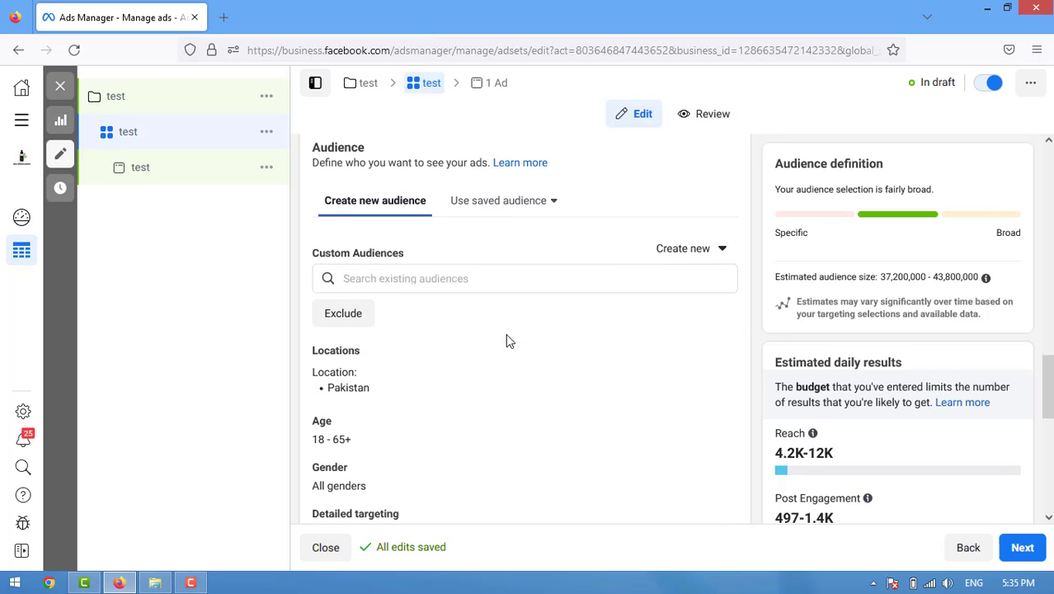
pyautogui.scroll(-1, 507, 341)
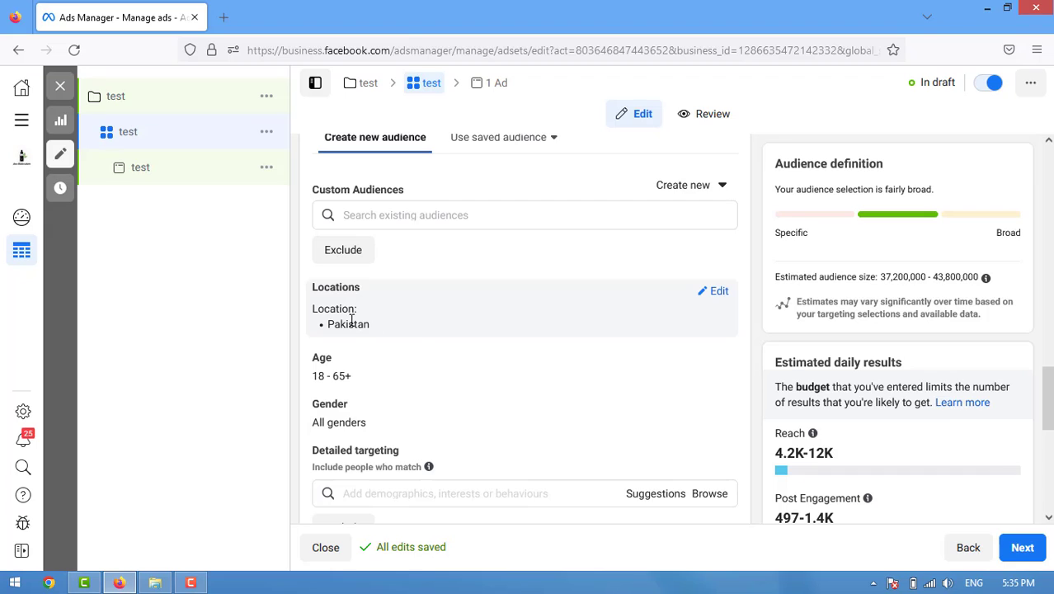
# Step: Replace Pakistan with the Khyber Pakhtunkhwa, Pakistan region as the ad set's included audience location
pyautogui.click(716, 293)
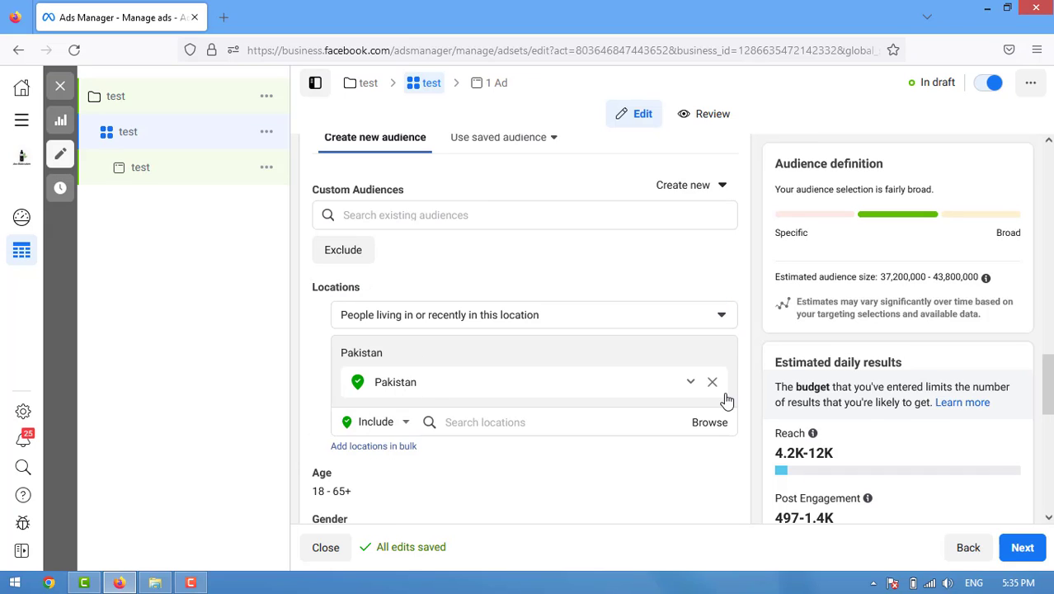
pyautogui.click(713, 383)
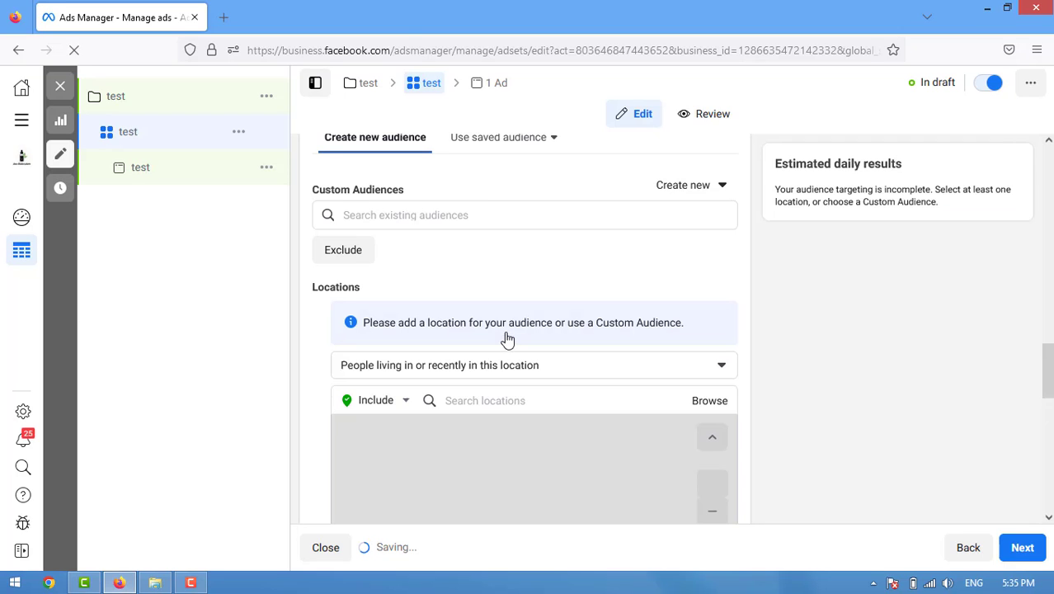
pyautogui.click(521, 402)
pyautogui.write('khyber p')
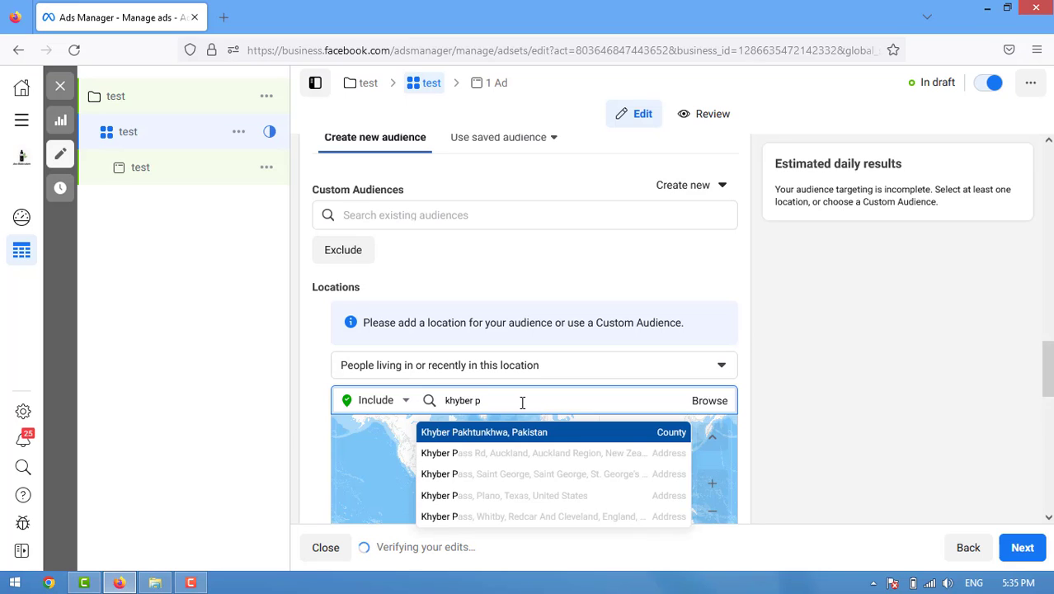
pyautogui.click(503, 436)
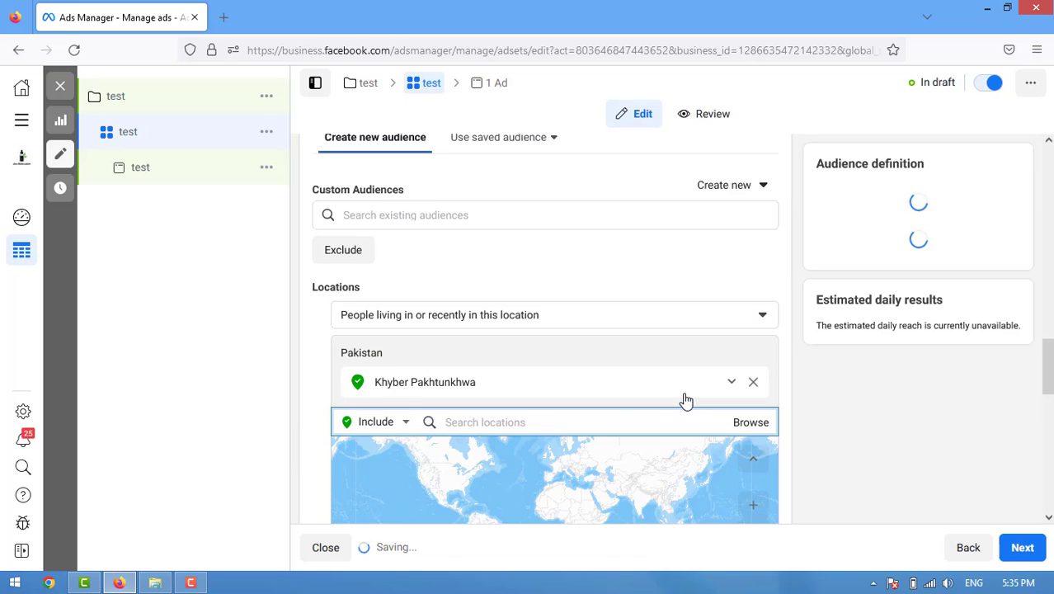
# Step: Exclude the city of Peshawar, Khyber Pakhtunkhwa from the audience locations, limiting the exclusion to the current city only
pyautogui.scroll(-1, 796, 317)
pyautogui.scroll(-1, 796, 317)
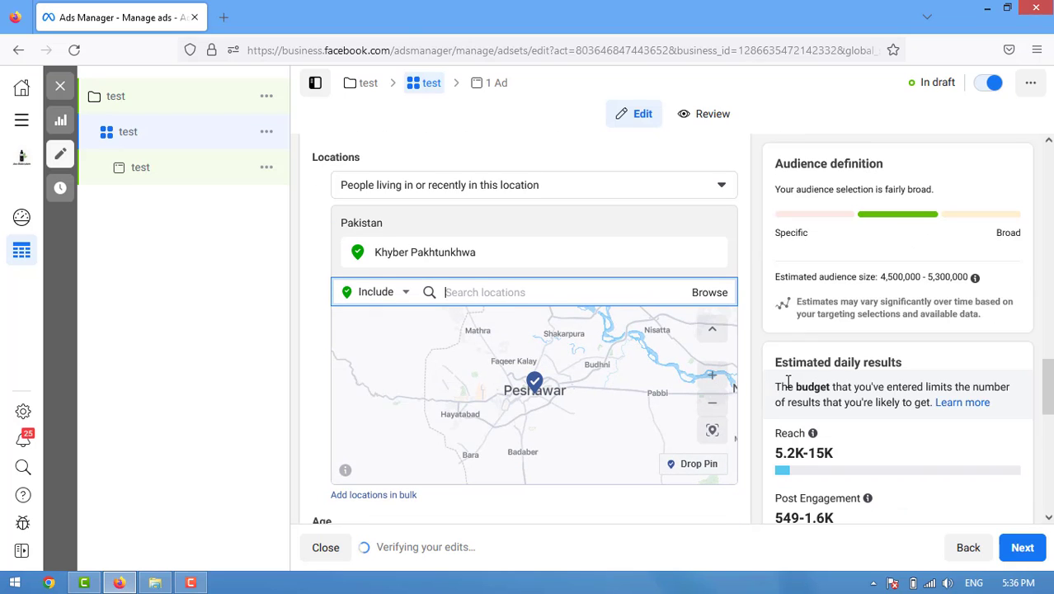
pyautogui.scroll(-2, 762, 371)
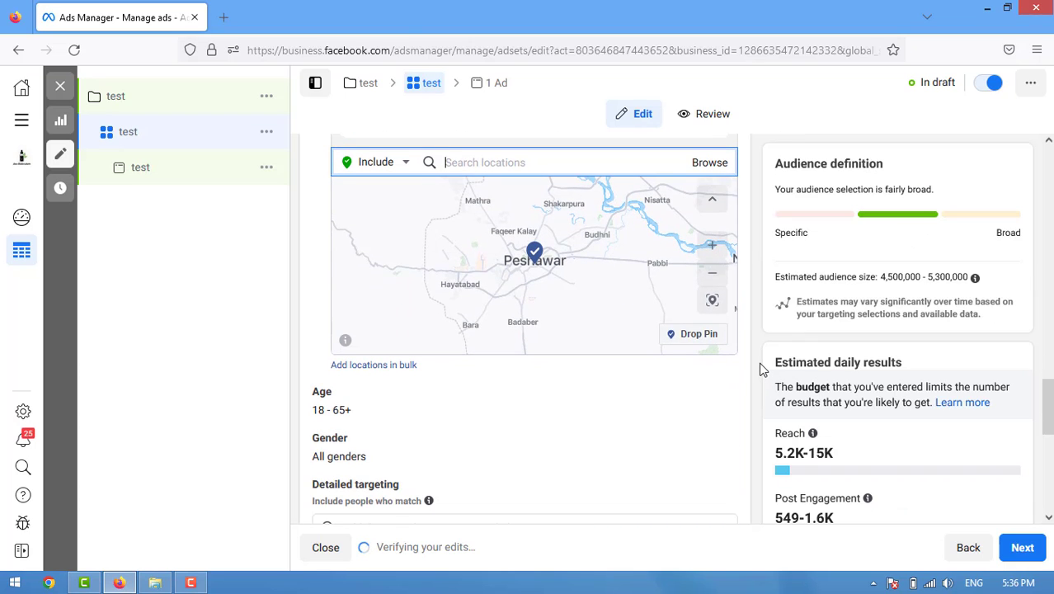
pyautogui.scroll(2, 762, 371)
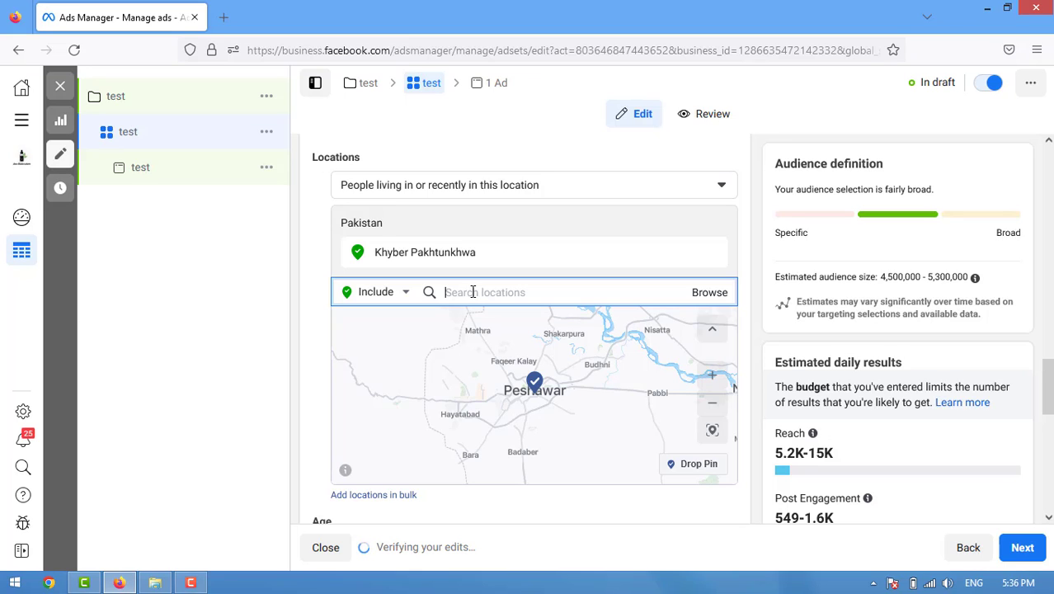
pyautogui.click(408, 294)
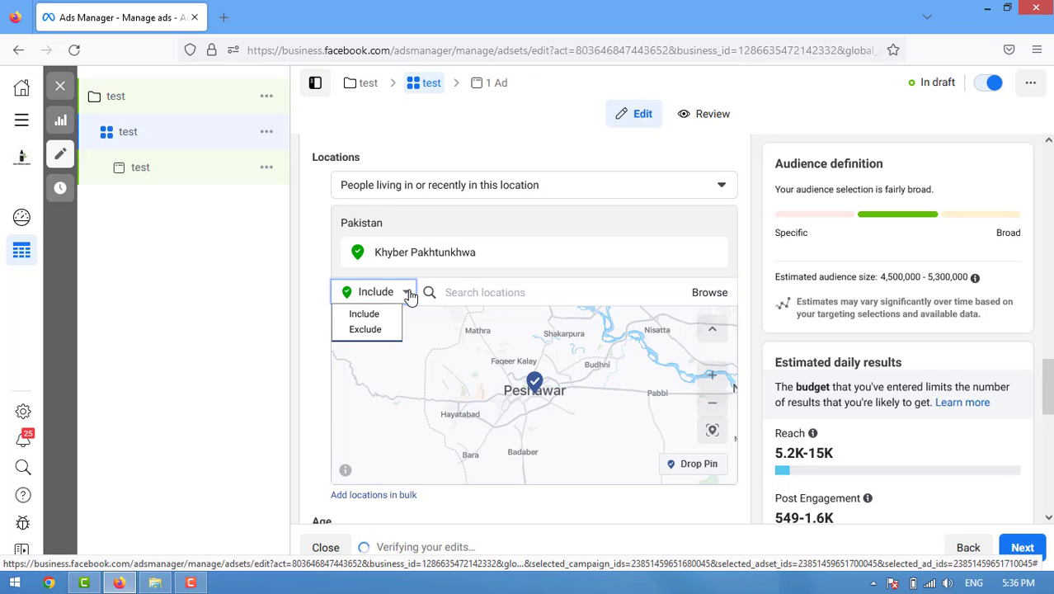
pyautogui.click(379, 329)
pyautogui.click(482, 293)
pyautogui.write('peshawar')
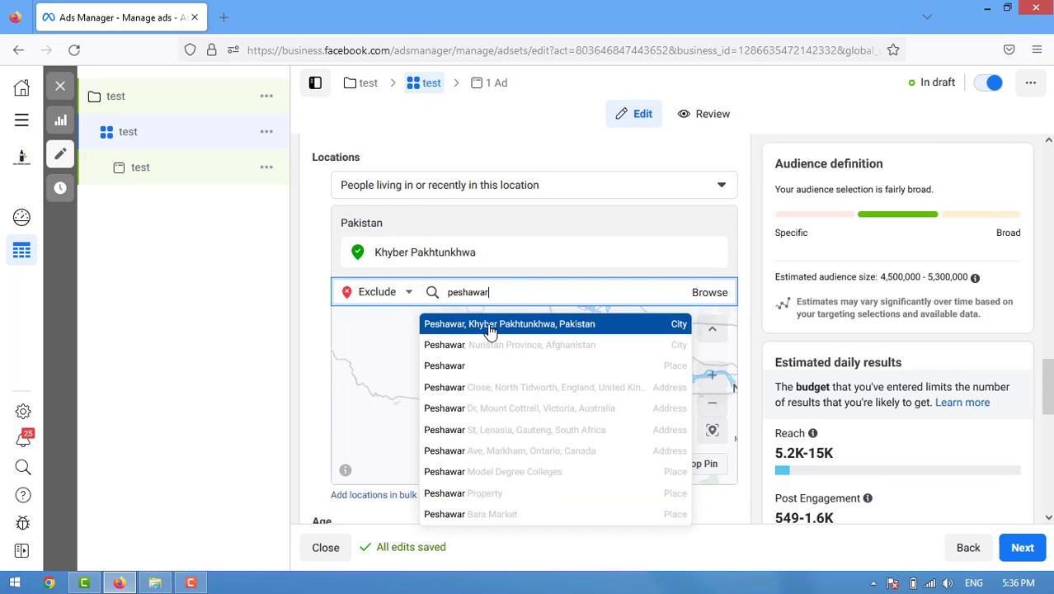
pyautogui.click(490, 330)
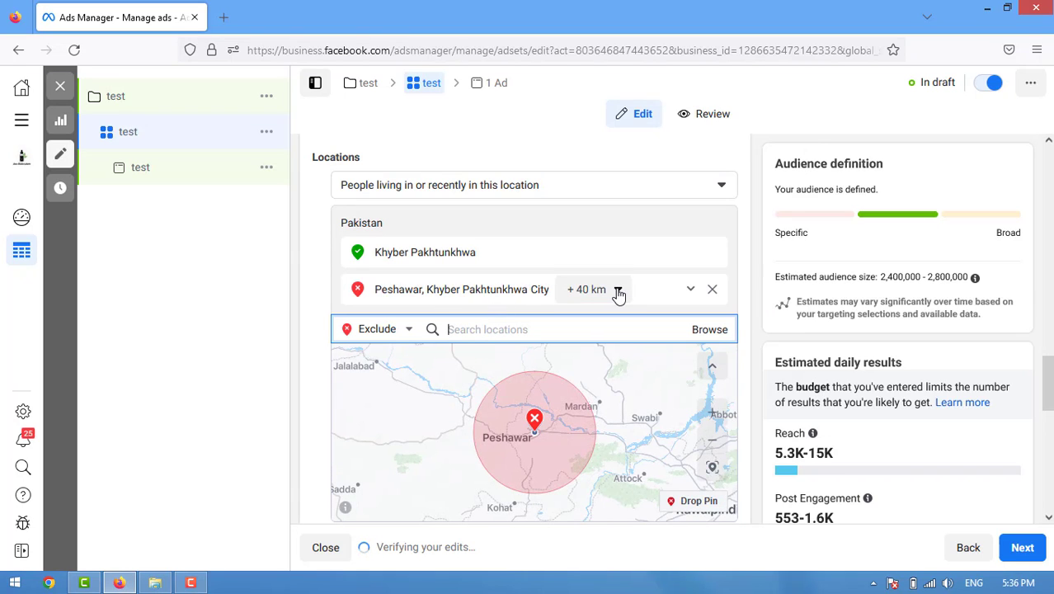
pyautogui.click(619, 291)
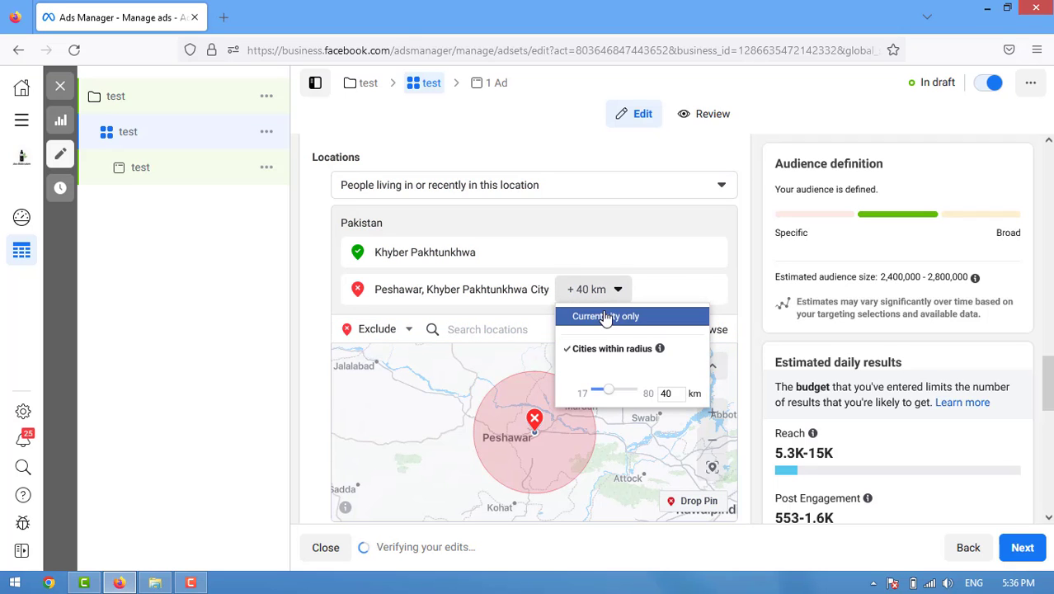
pyautogui.click(623, 320)
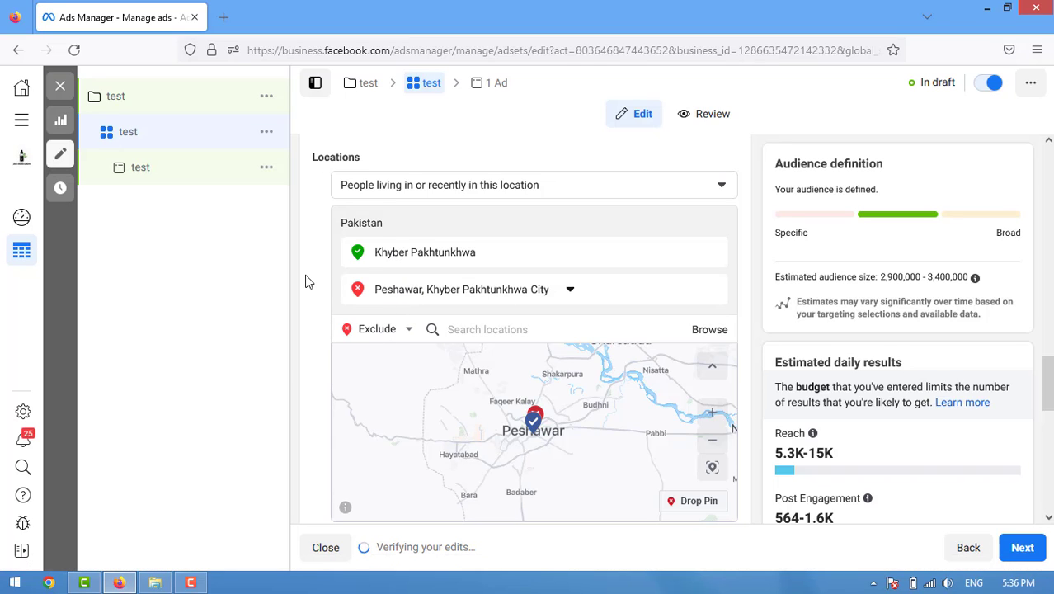
# Step: Set the audience's age range to 20–50
pyautogui.scroll(-3, 305, 282)
pyautogui.moveTo(339, 298)
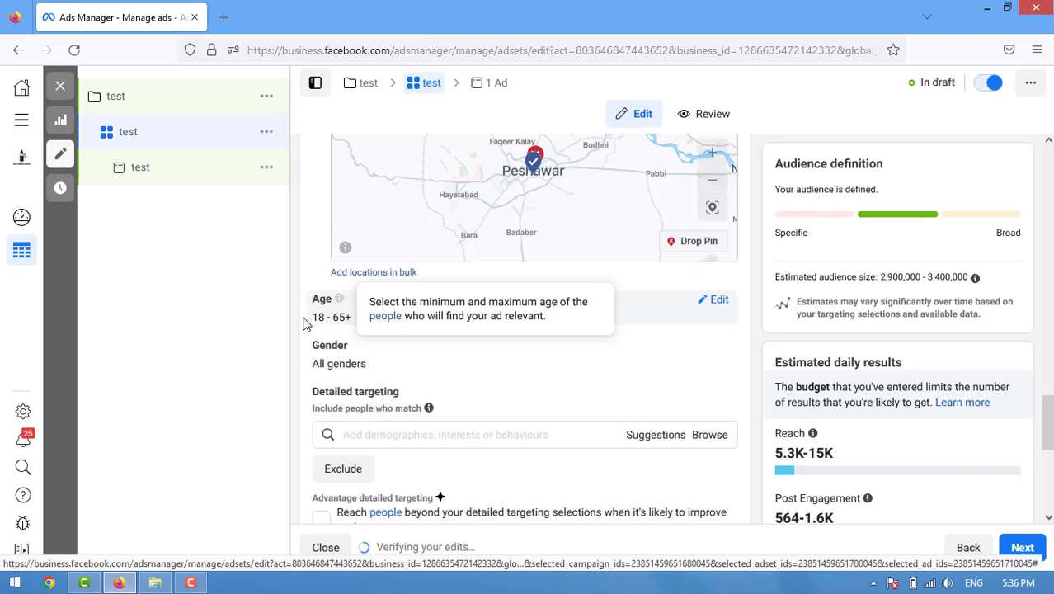
pyautogui.click(715, 305)
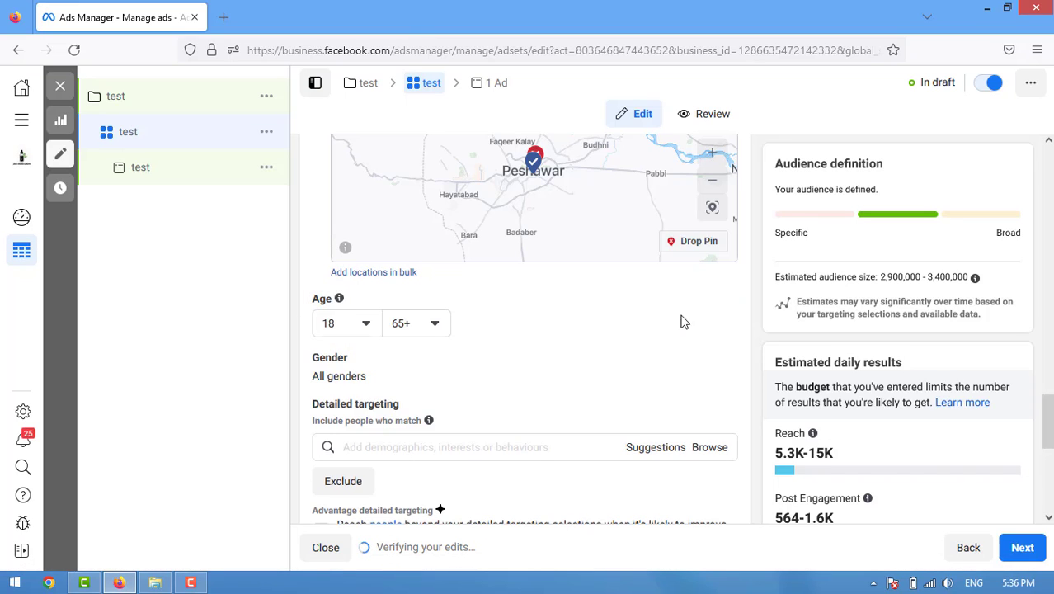
pyautogui.click(347, 330)
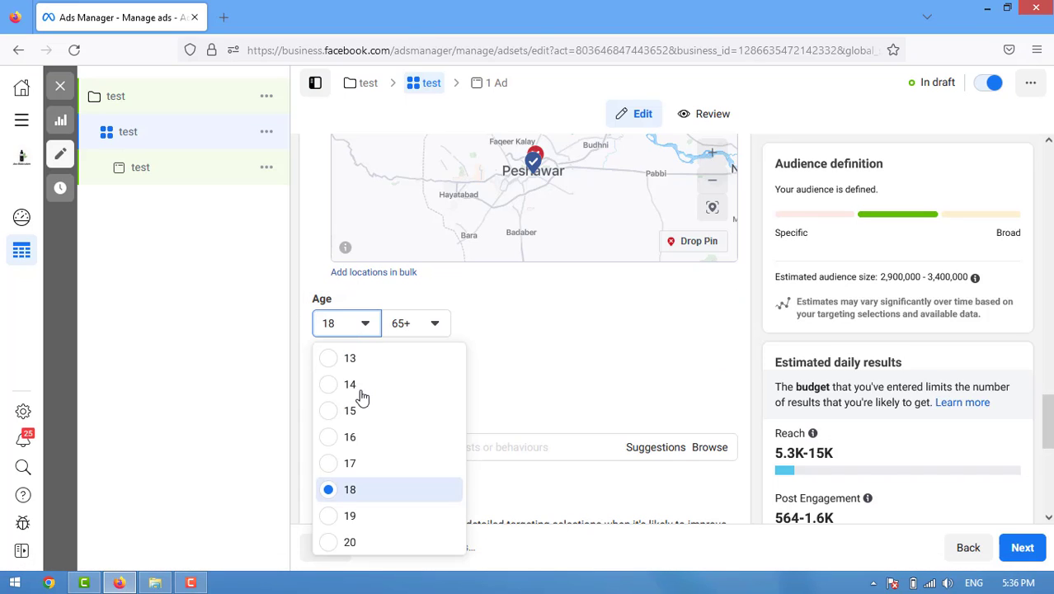
pyautogui.click(352, 544)
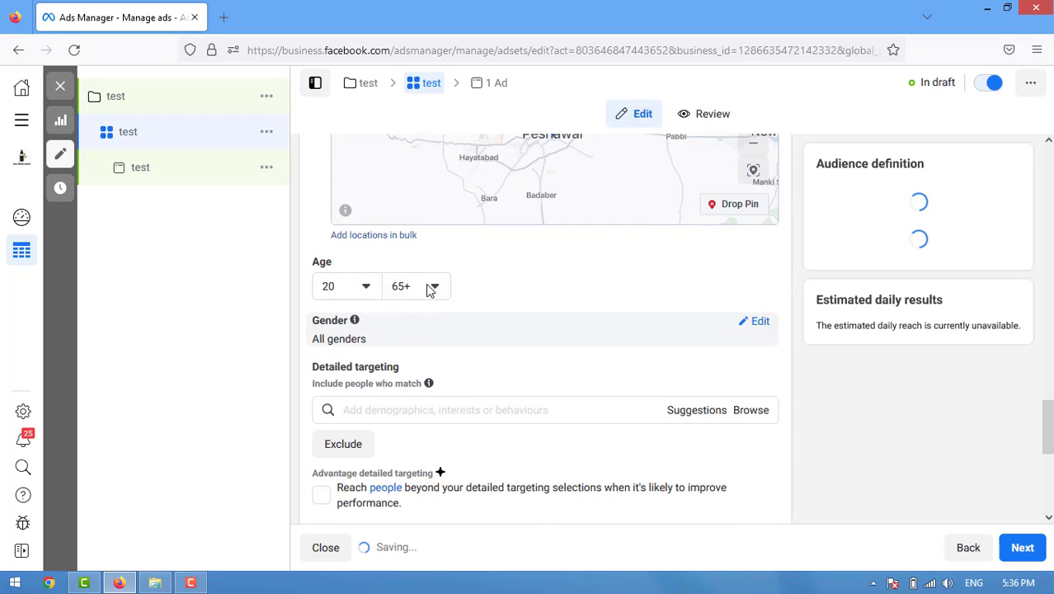
pyautogui.click(430, 286)
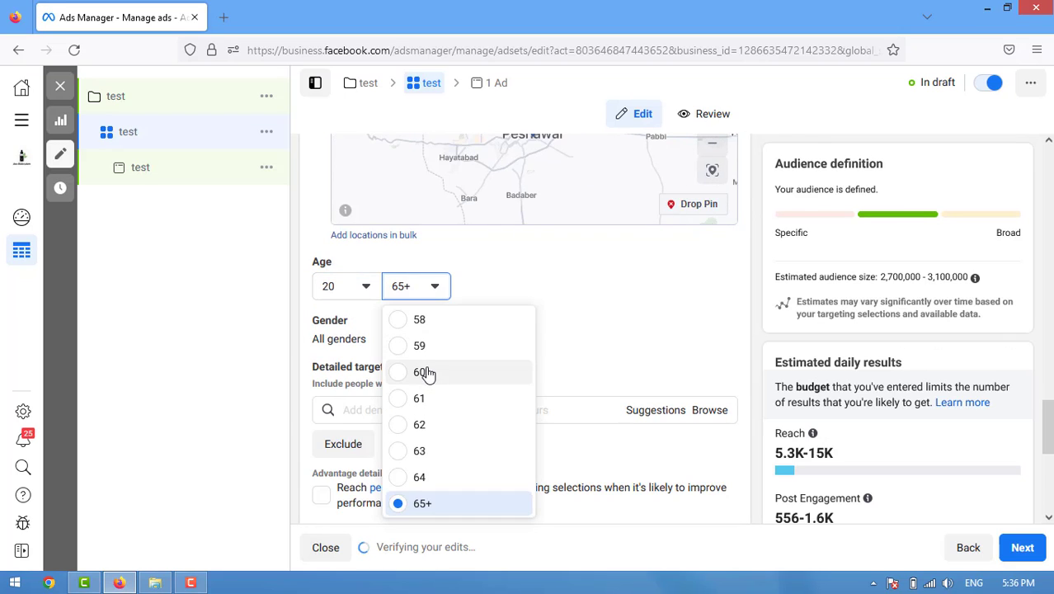
pyautogui.scroll(3, 426, 355)
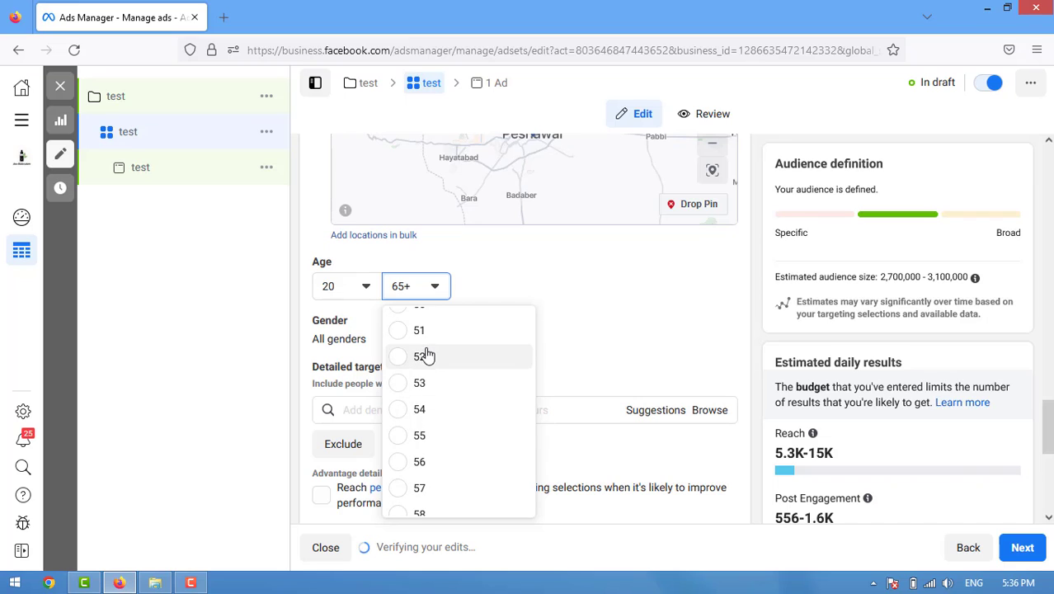
pyautogui.scroll(2, 416, 388)
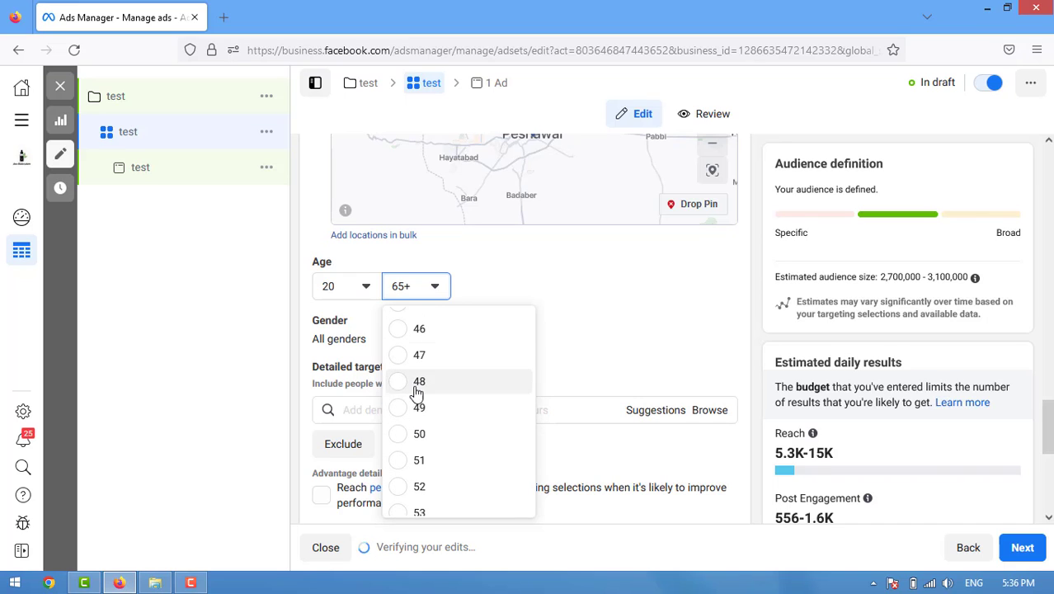
pyautogui.click(404, 434)
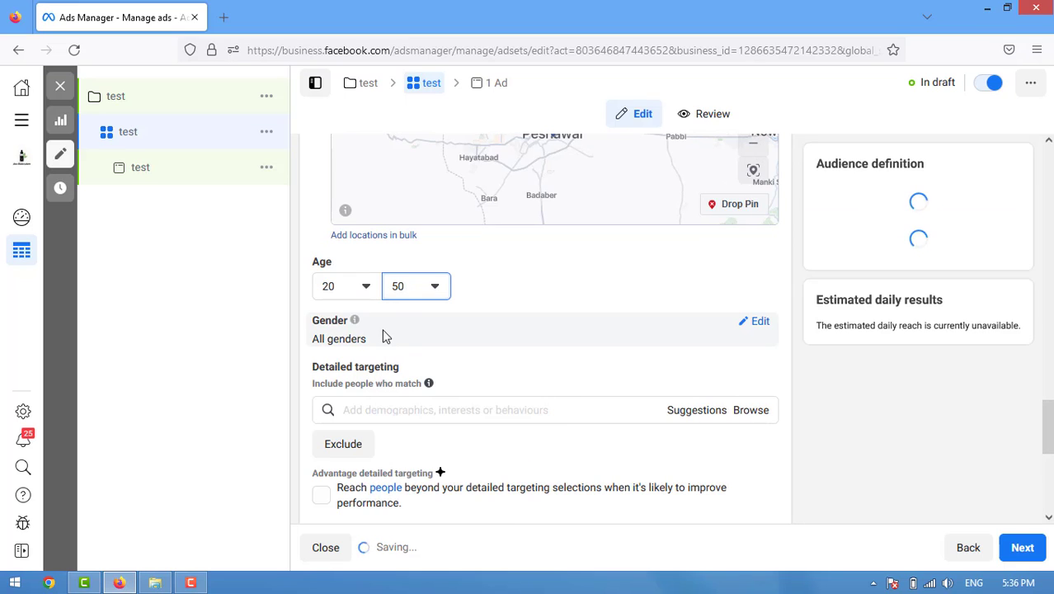
# Step: Limit the audience's gender to Men and review the detailed targeting and language options
pyautogui.click(762, 324)
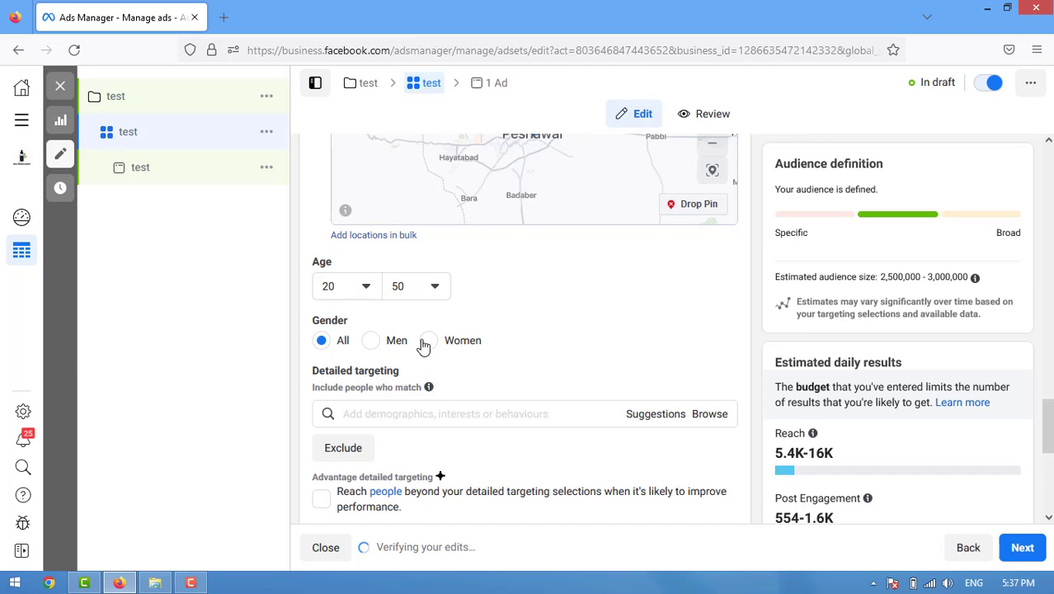
pyautogui.click(371, 340)
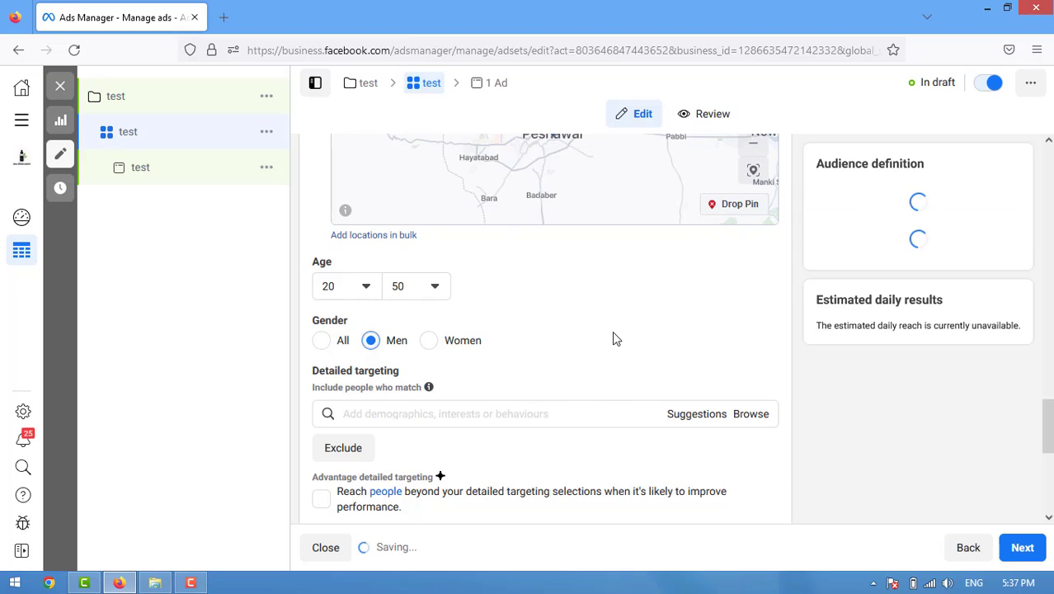
pyautogui.scroll(-2, 612, 330)
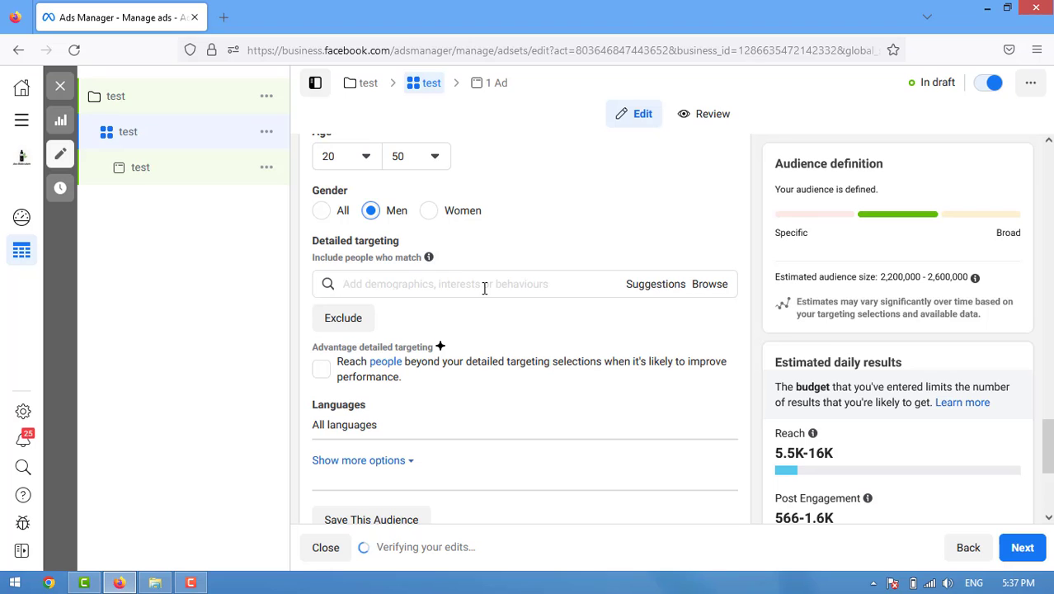
pyautogui.scroll(-5, 509, 402)
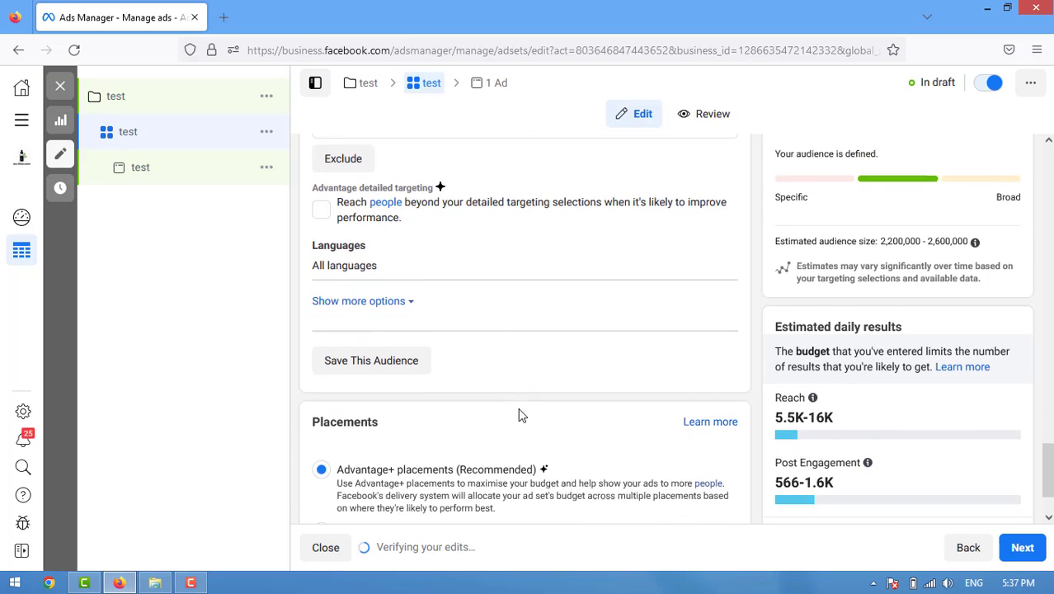
pyautogui.scroll(5, 595, 306)
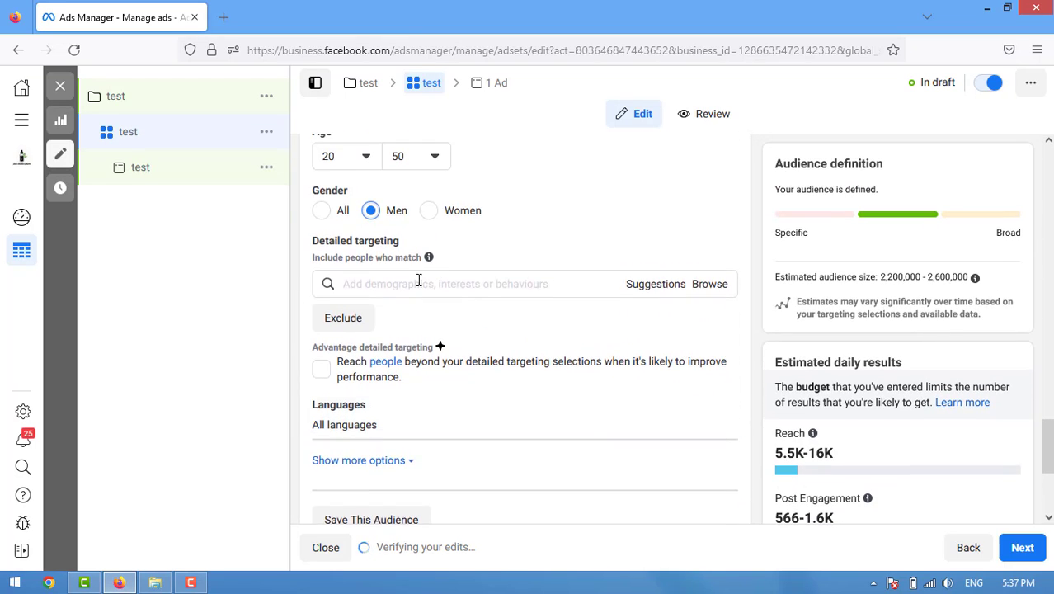
# Step: Switch the ad set from Advantage+ placements to manual placements and show the platform choices
pyautogui.scroll(-6, 672, 396)
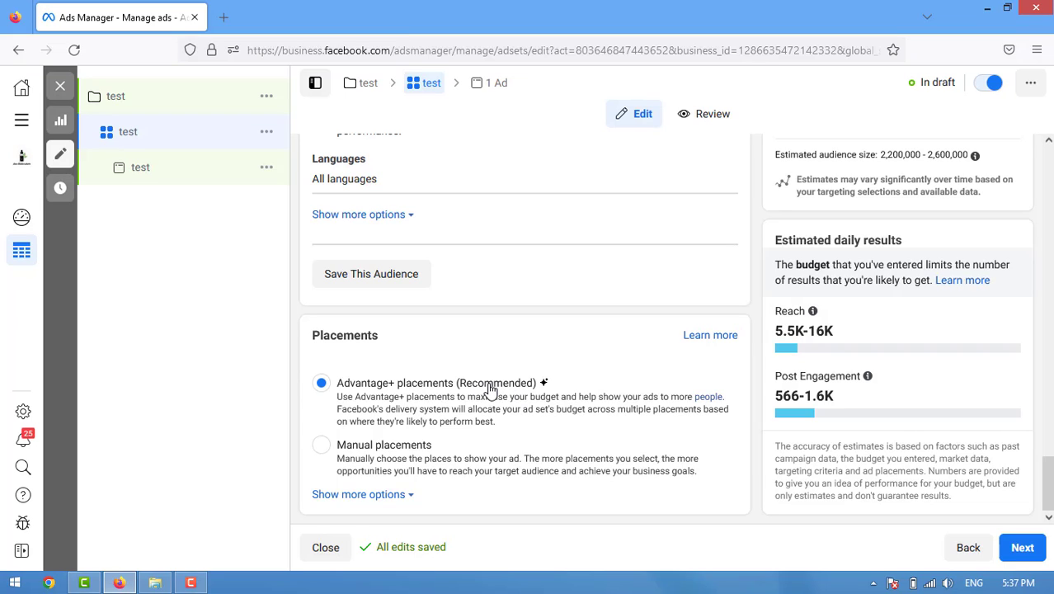
pyautogui.click(322, 450)
pyautogui.scroll(-3, 575, 470)
pyautogui.scroll(-2, 575, 470)
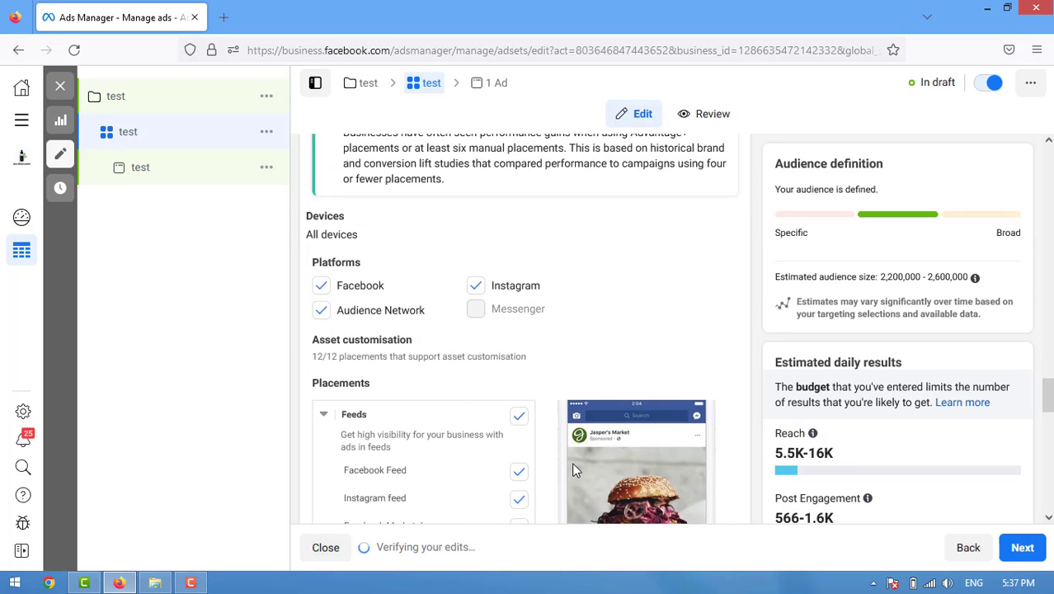
pyautogui.scroll(-1, 574, 470)
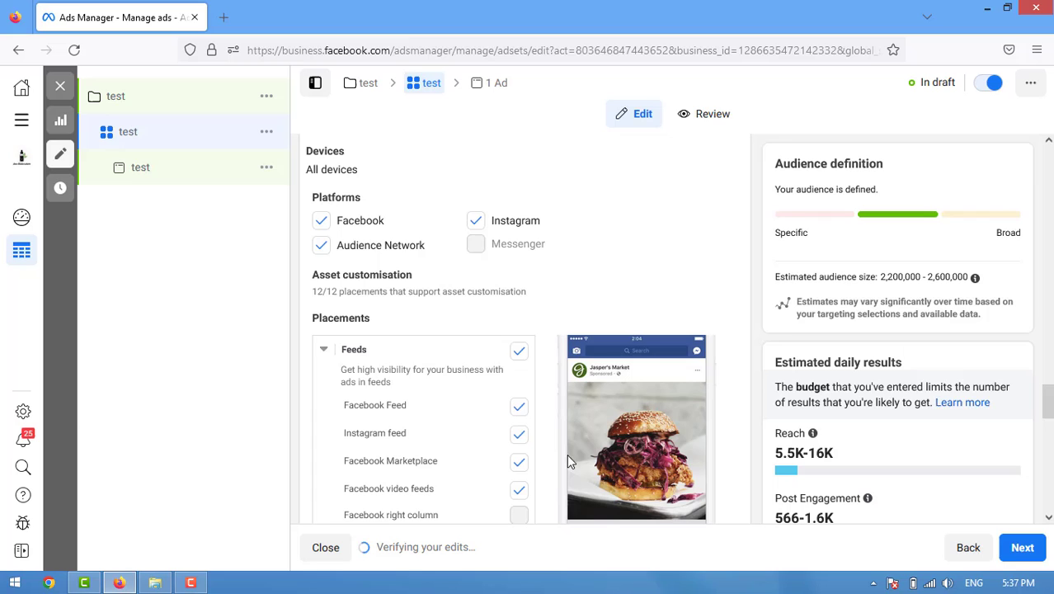
# Step: Restrict the placement platforms to Facebook by deselecting Audience Network and Instagram
pyautogui.click(322, 247)
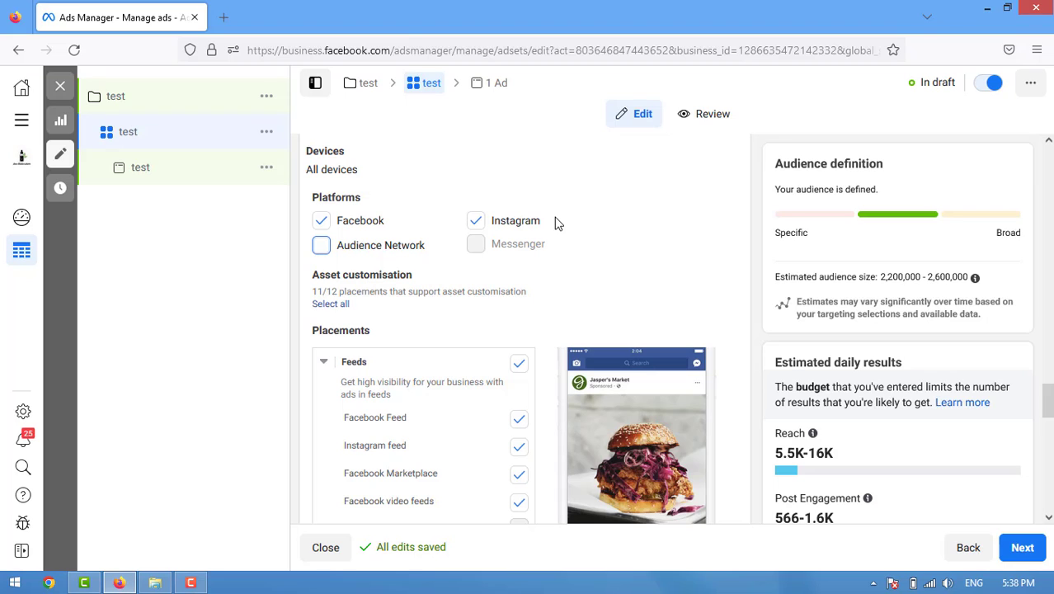
pyautogui.click(321, 222)
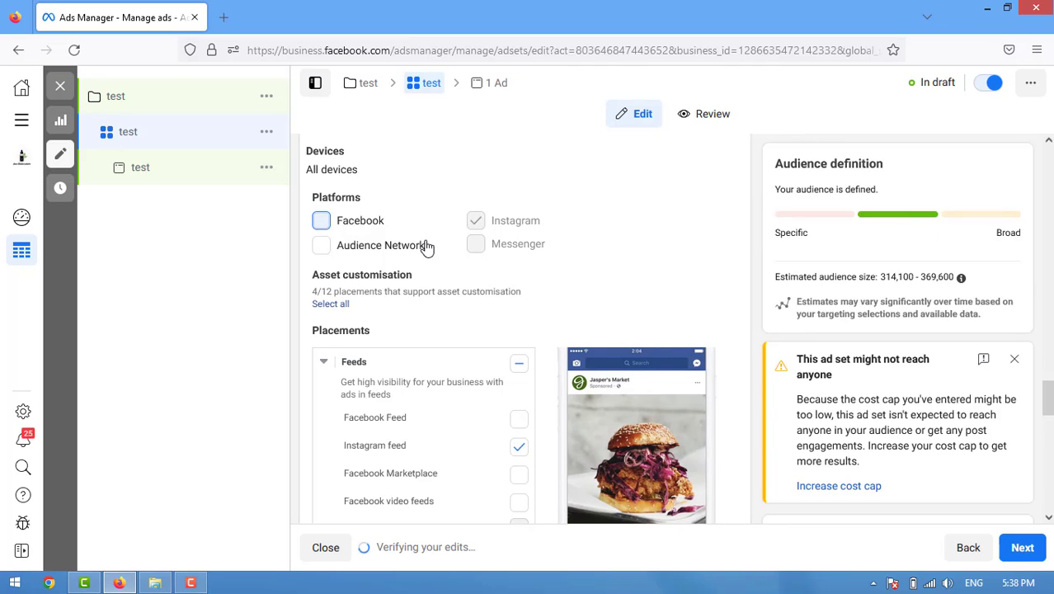
pyautogui.click(322, 222)
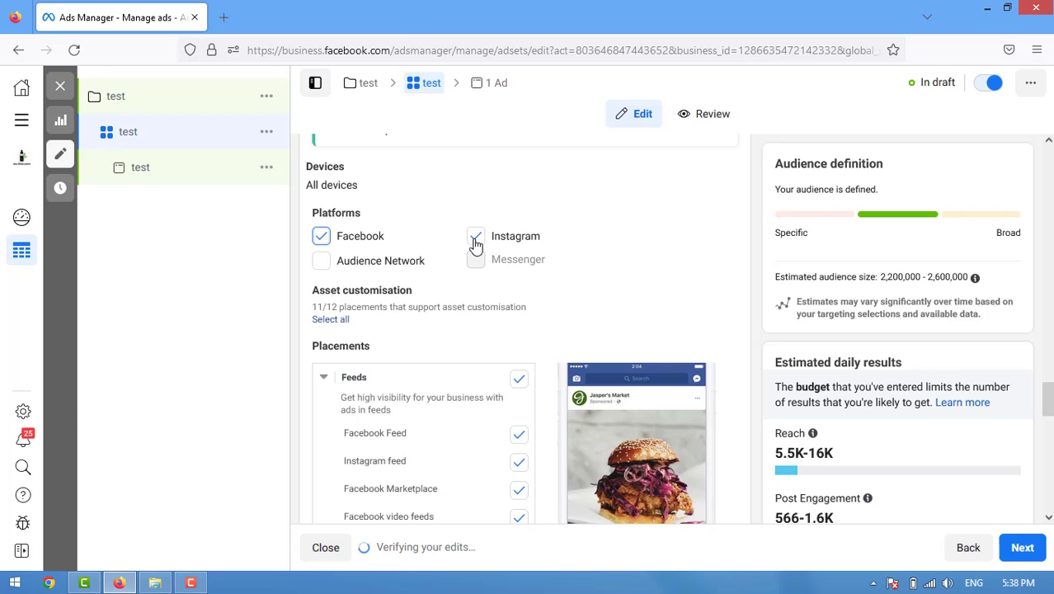
pyautogui.click(475, 239)
# Step: Remove Facebook Marketplace from the Feeds placements and review the Stories and Reels, In-stream and Search placements
pyautogui.scroll(-3, 552, 285)
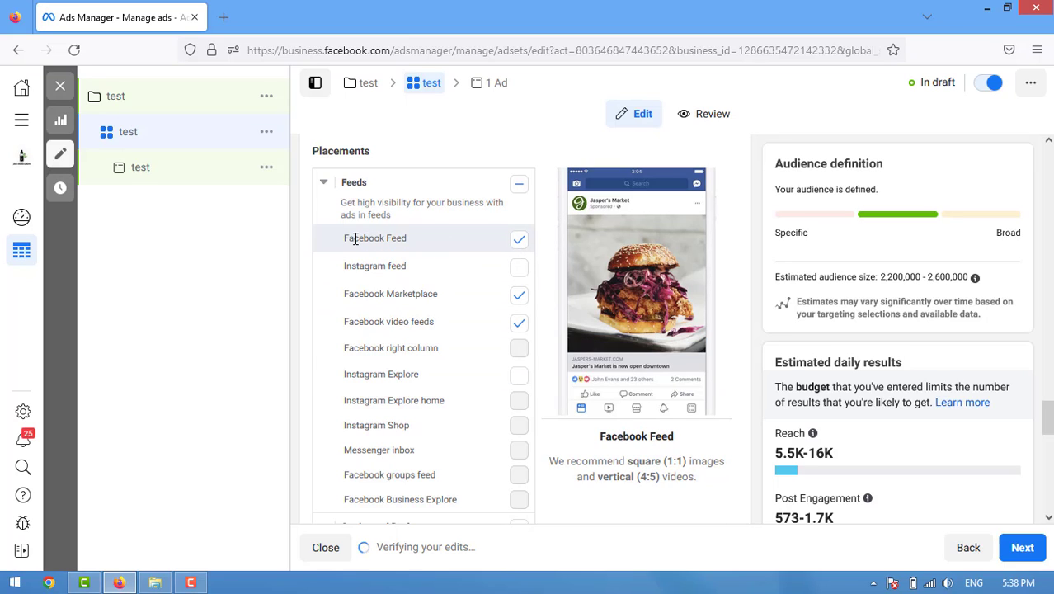
pyautogui.moveTo(353, 238); pyautogui.dragTo(427, 243)
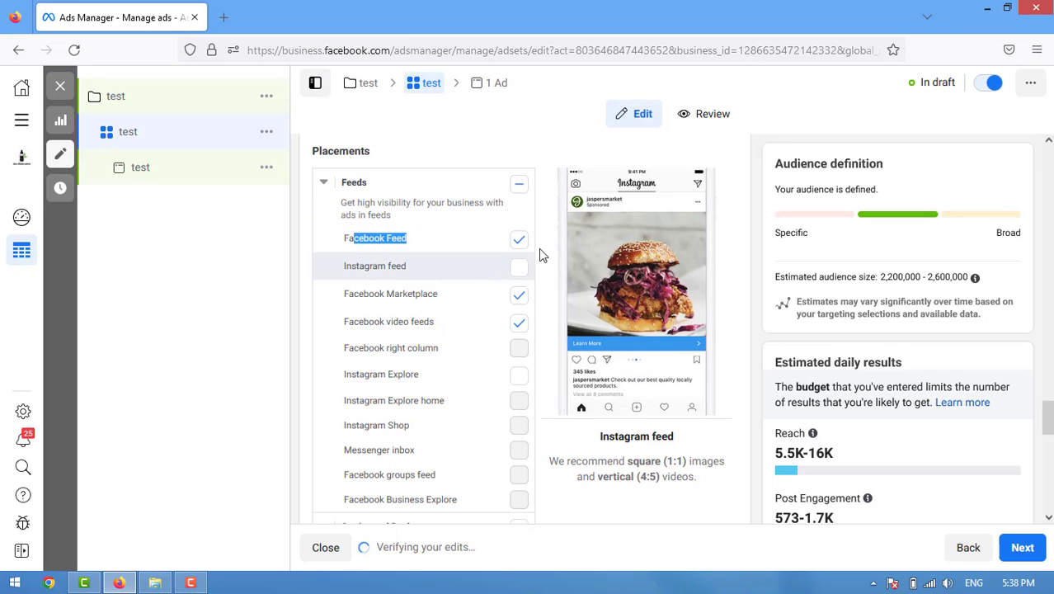
pyautogui.click(520, 298)
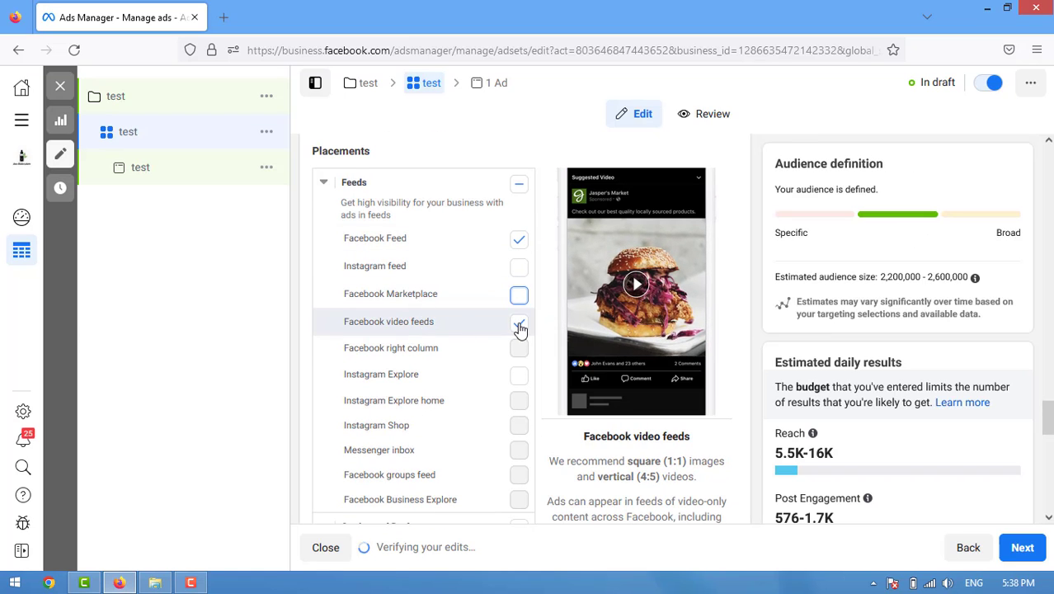
pyautogui.scroll(-3, 541, 320)
pyautogui.scroll(-6, 541, 320)
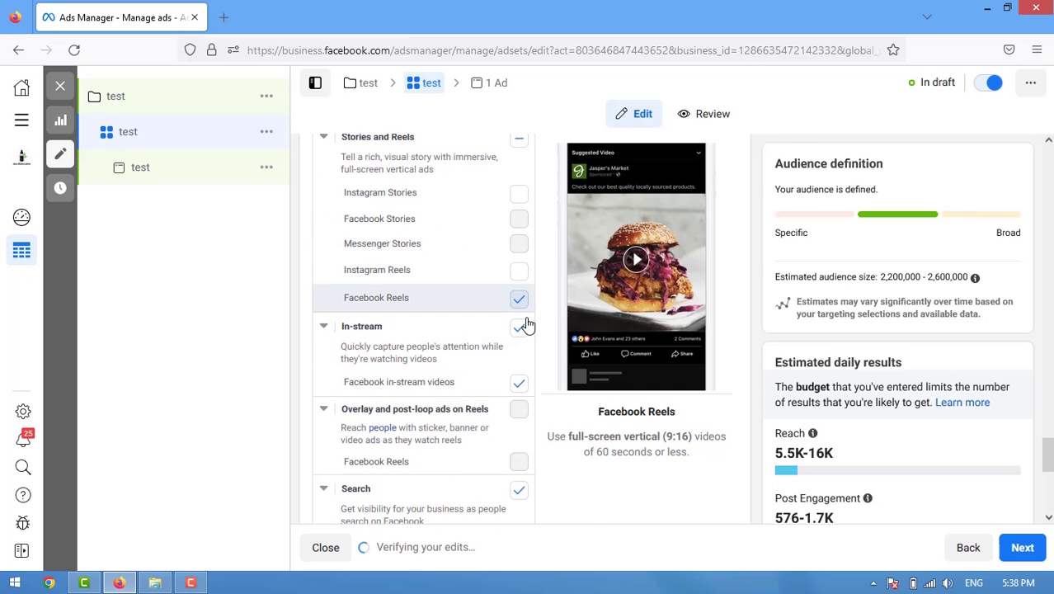
# Step: Remove the Facebook Reels, Facebook in-stream videos and Facebook Instant Articles placements, keeping Facebook search results selected
pyautogui.click(519, 298)
pyautogui.scroll(-2, 529, 392)
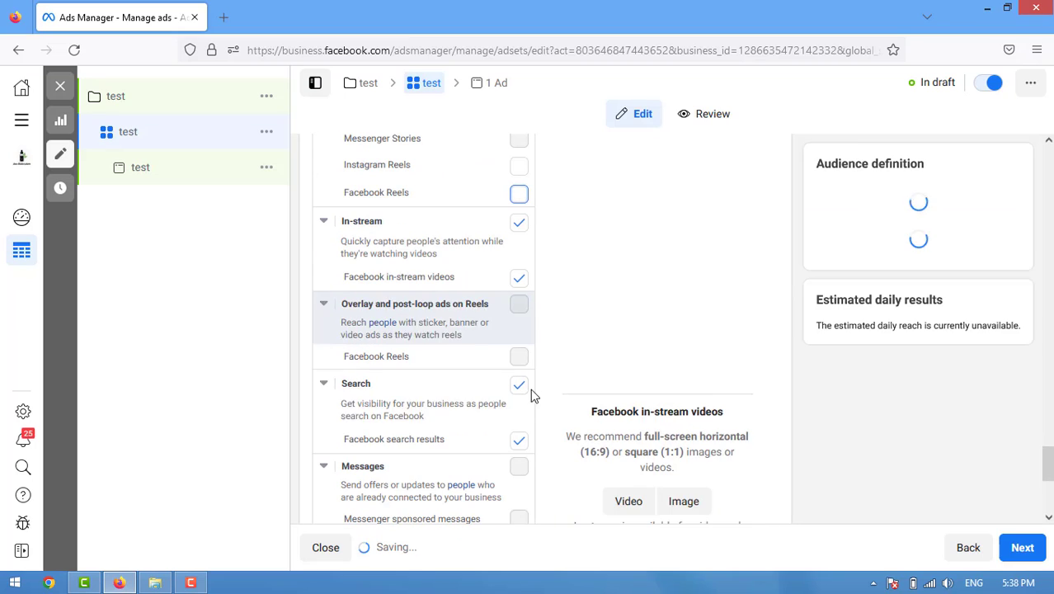
pyautogui.click(520, 285)
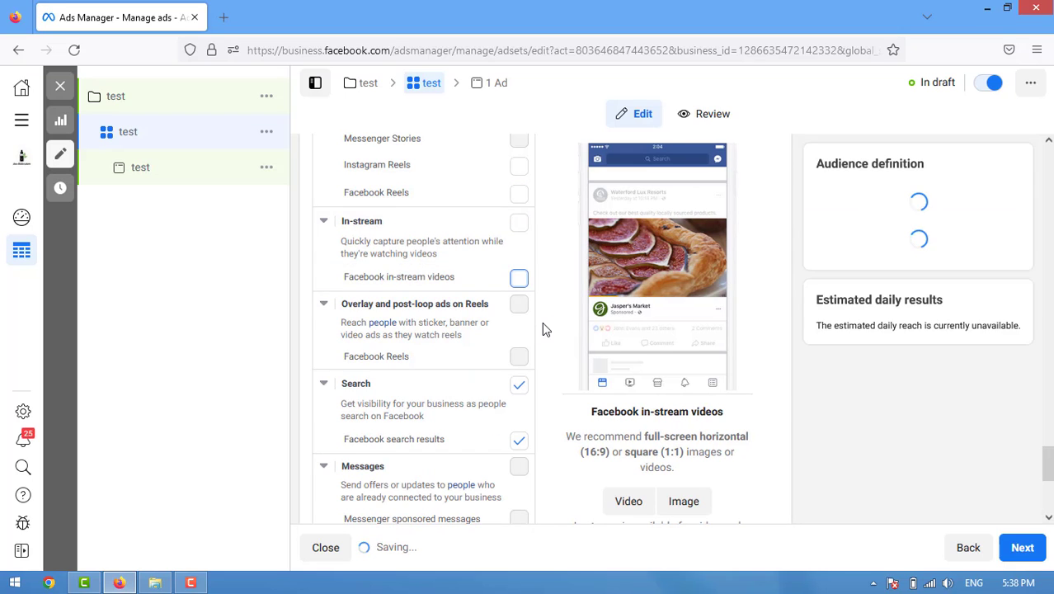
pyautogui.scroll(-3, 542, 323)
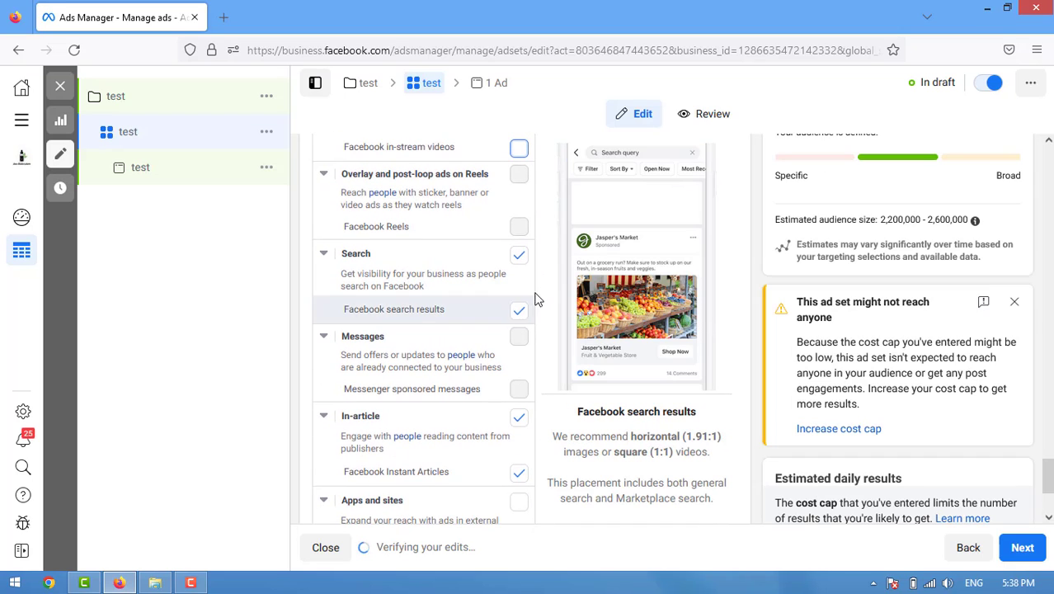
pyautogui.moveTo(345, 253); pyautogui.dragTo(544, 274)
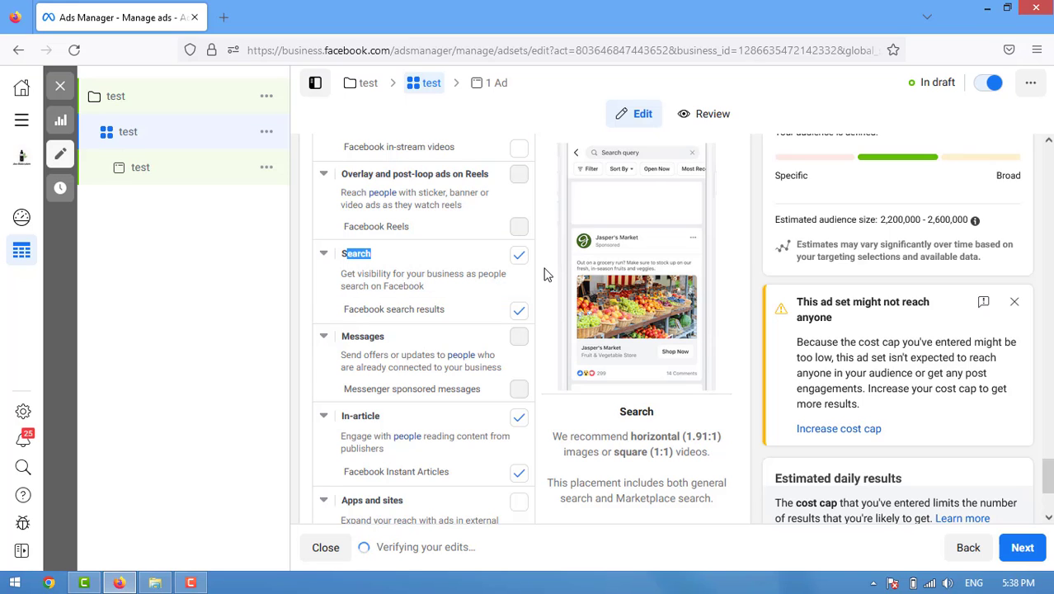
pyautogui.scroll(-3, 545, 274)
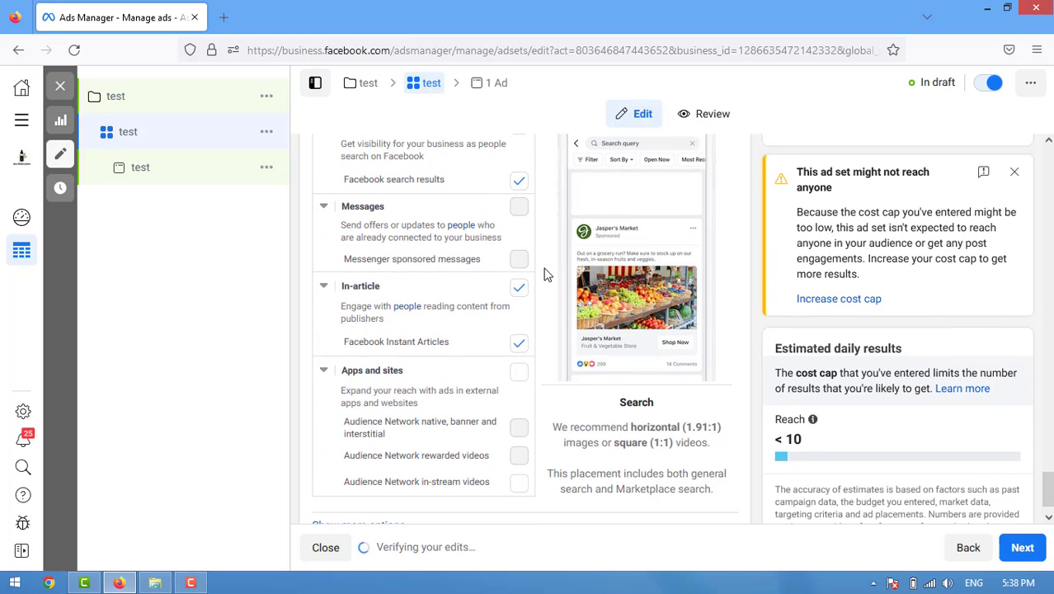
pyautogui.click(519, 344)
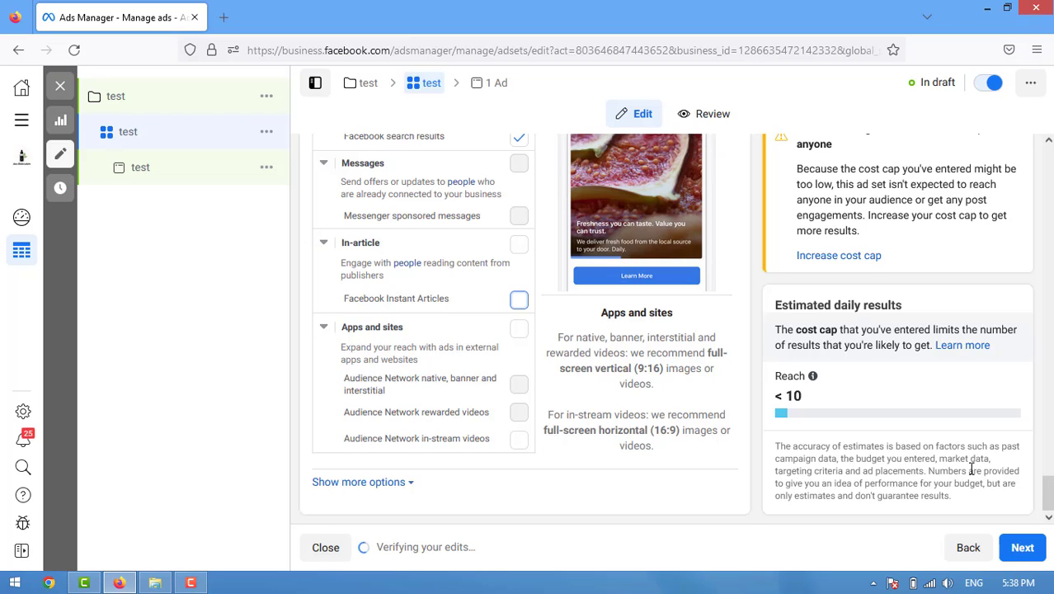
# Step: Set the ad set's cost per result goal to Rs2.00 in the optimisation and delivery settings
pyautogui.scroll(2, 971, 468)
pyautogui.scroll(2, 971, 468)
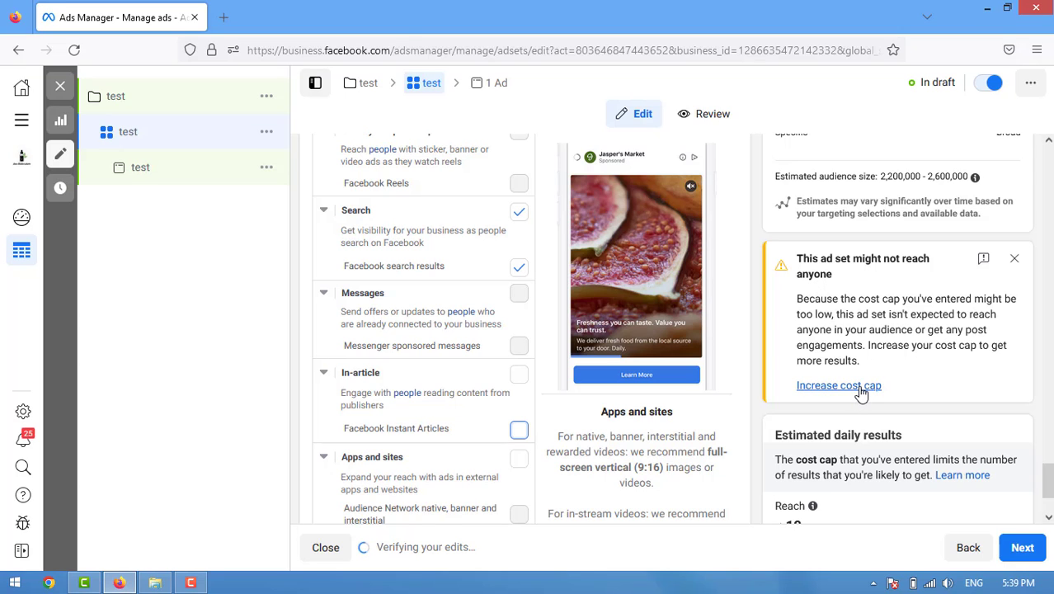
pyautogui.scroll(4, 860, 394)
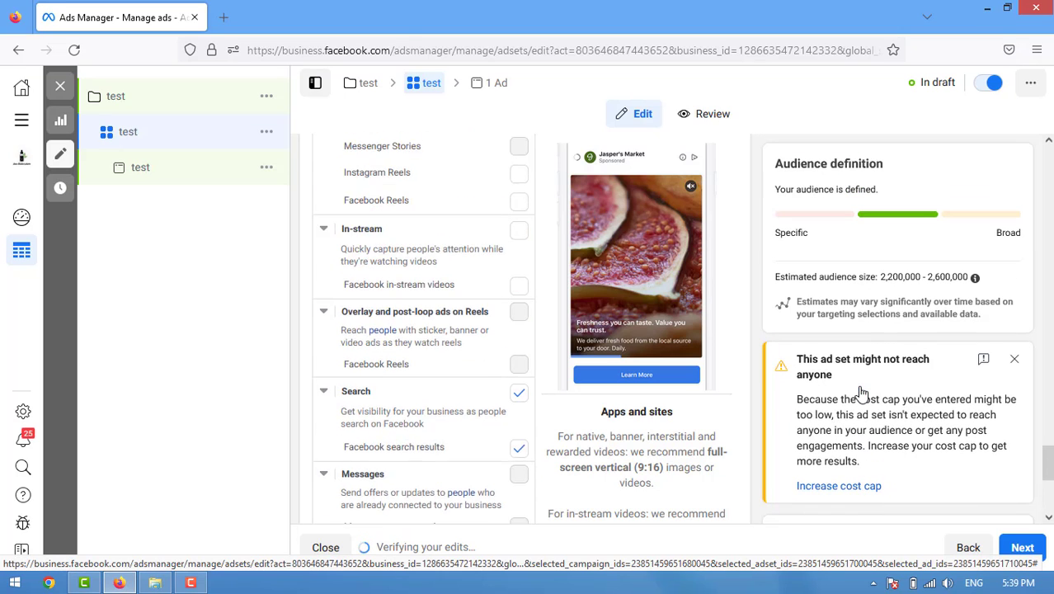
pyautogui.scroll(10, 629, 385)
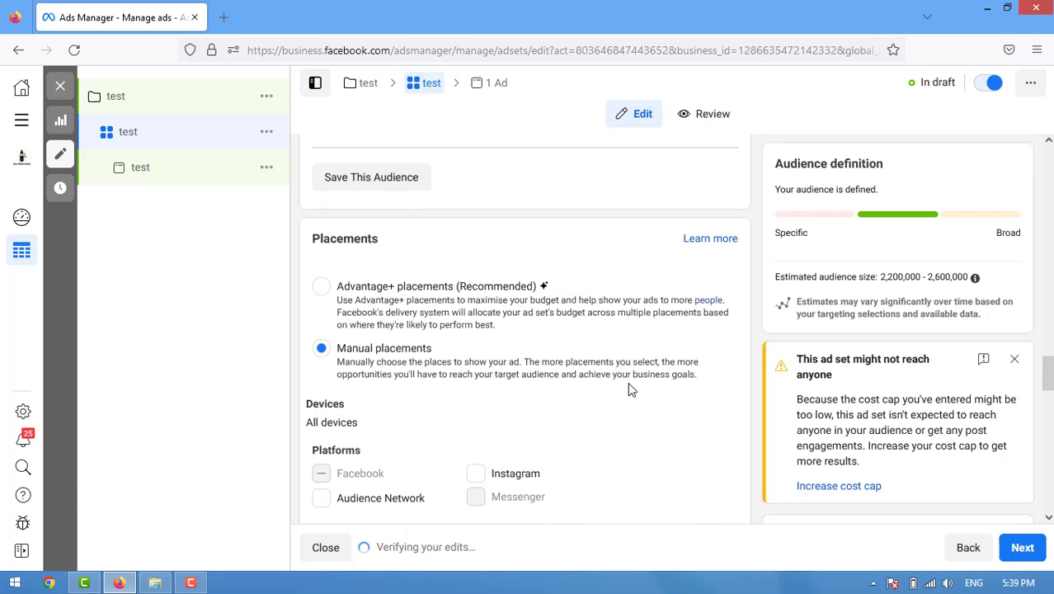
pyautogui.scroll(8, 629, 385)
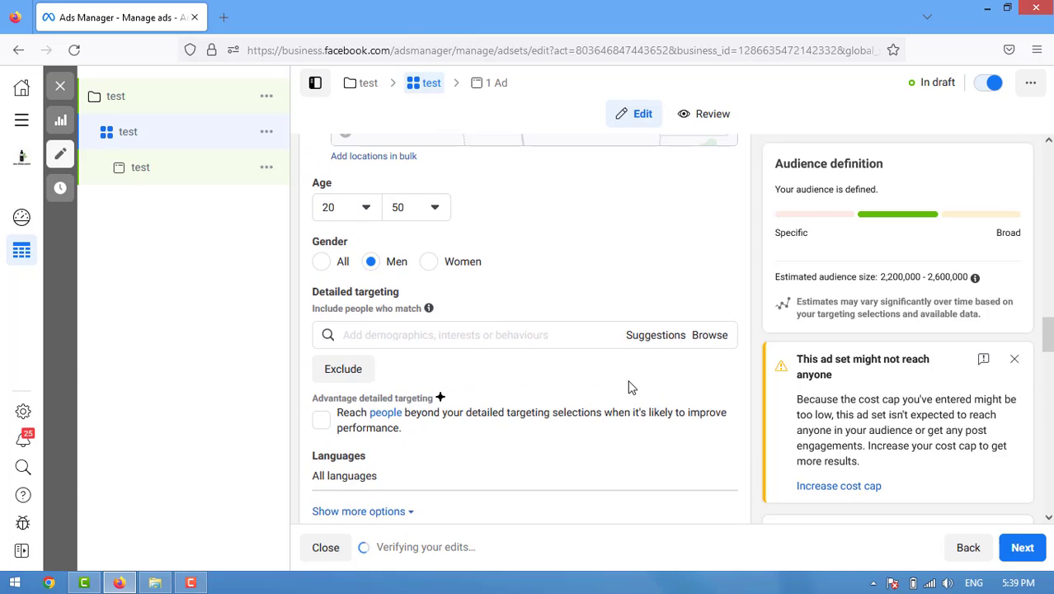
pyautogui.scroll(2, 628, 380)
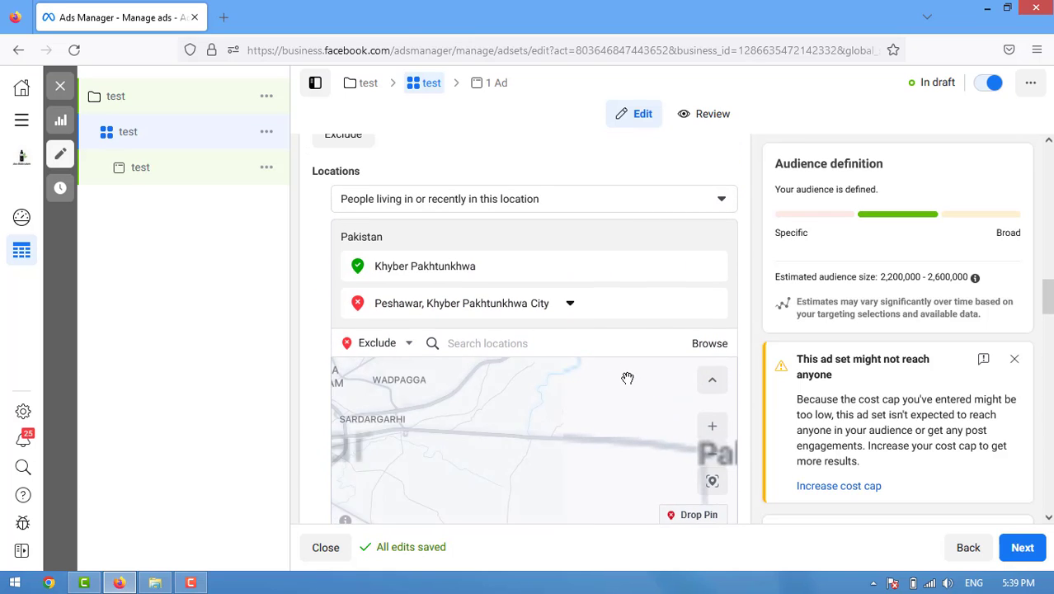
pyautogui.scroll(4, 722, 282)
pyautogui.scroll(6, 723, 281)
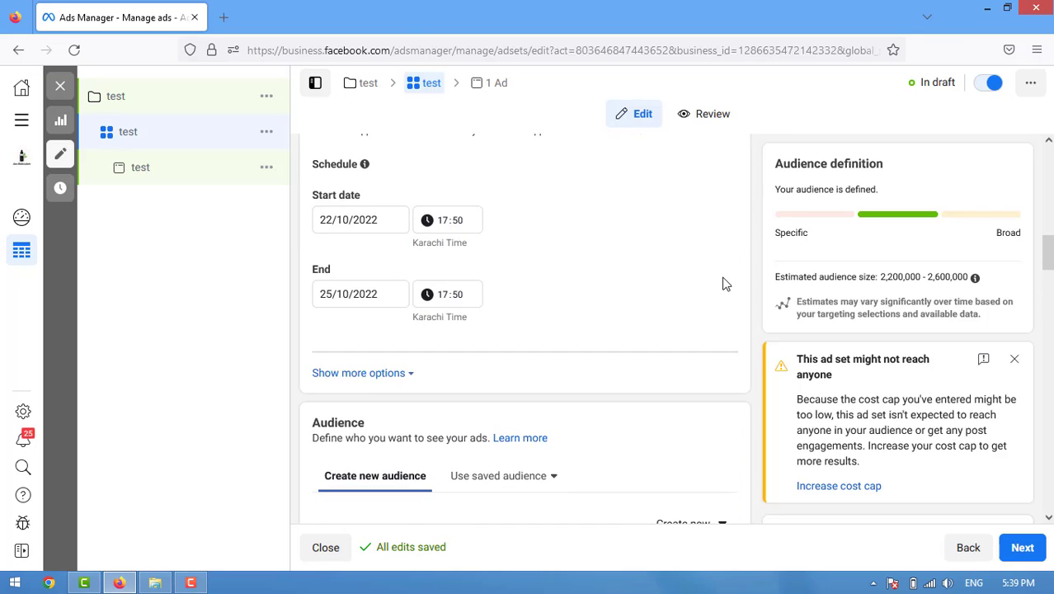
pyautogui.scroll(3, 722, 282)
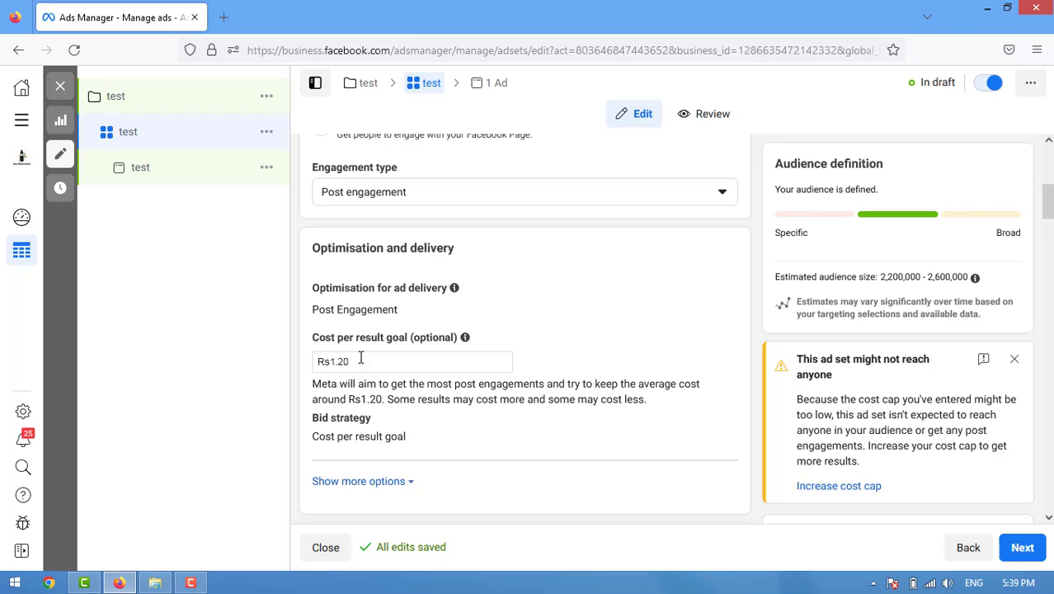
pyautogui.moveTo(360, 356); pyautogui.dragTo(310, 369)
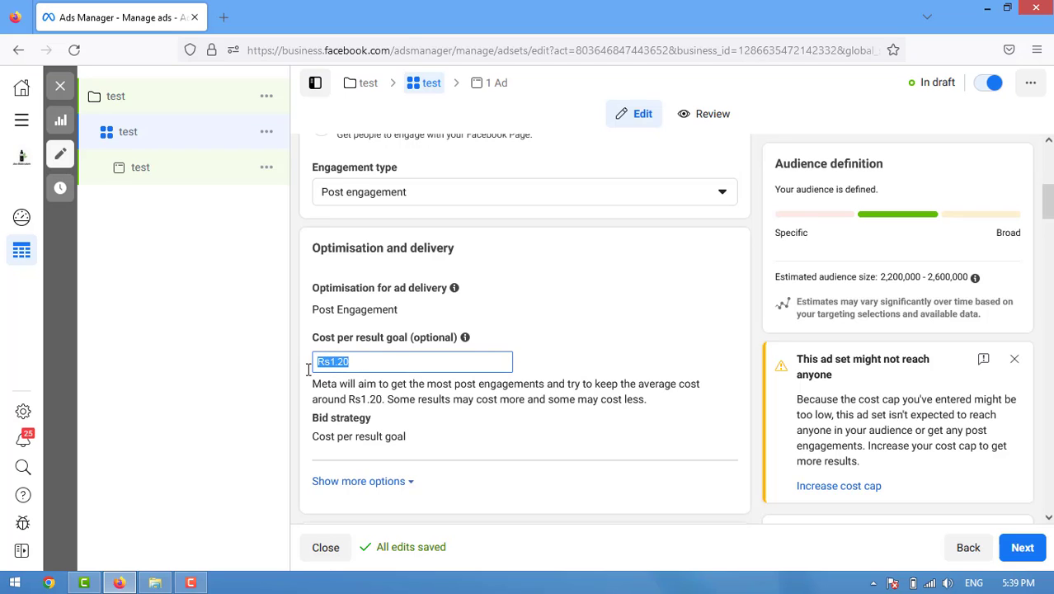
pyautogui.write('2')
pyautogui.click(586, 348)
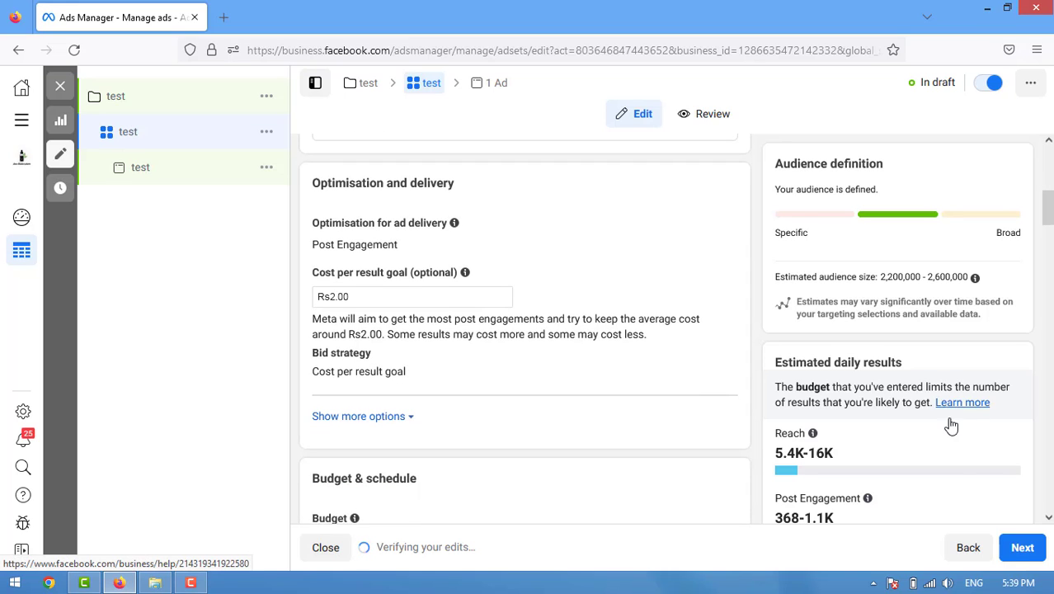
# Step: Continue to the ad level, keep the ad setup on Use existing post, and turn on the ad preview
pyautogui.click(1022, 547)
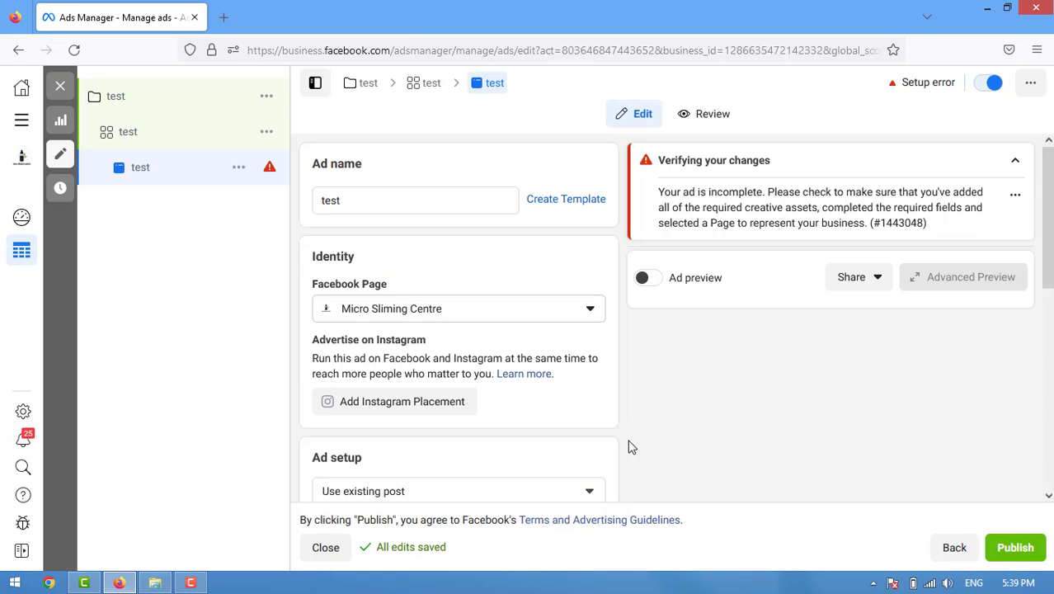
pyautogui.scroll(-3, 652, 429)
pyautogui.scroll(-2, 650, 431)
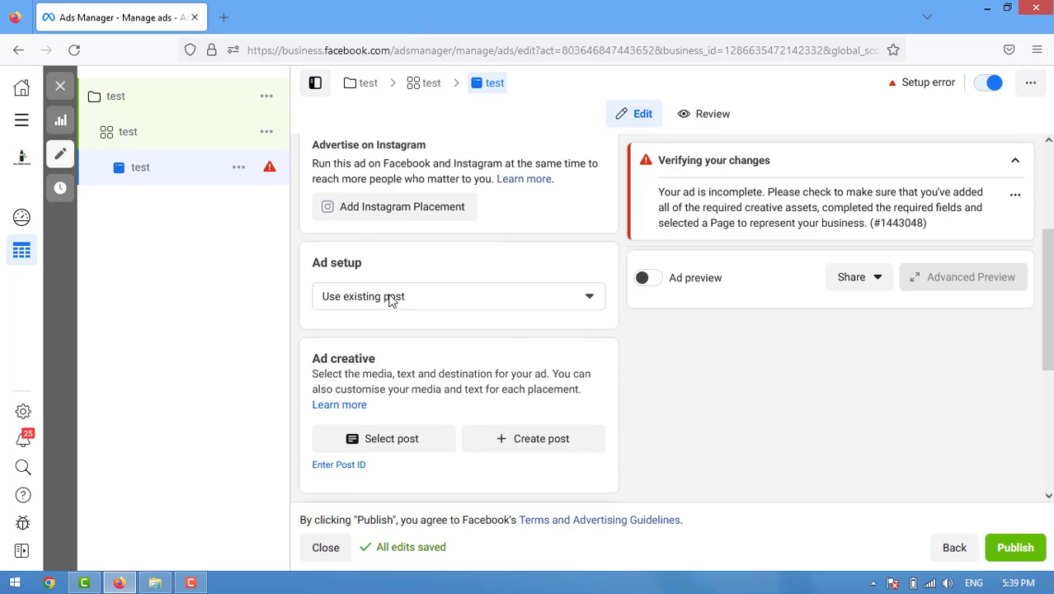
pyautogui.click(401, 299)
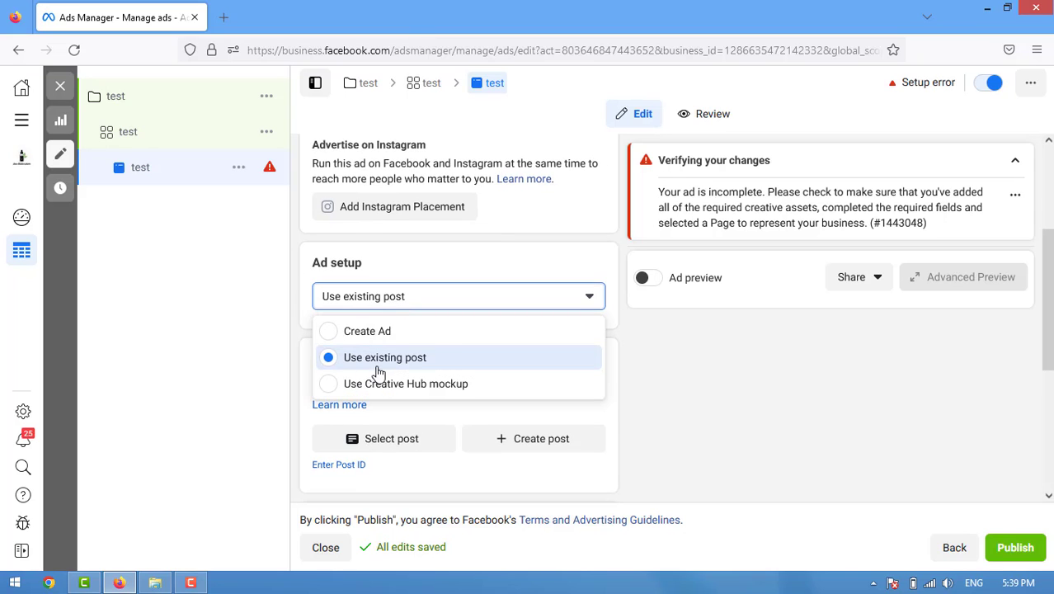
pyautogui.click(693, 373)
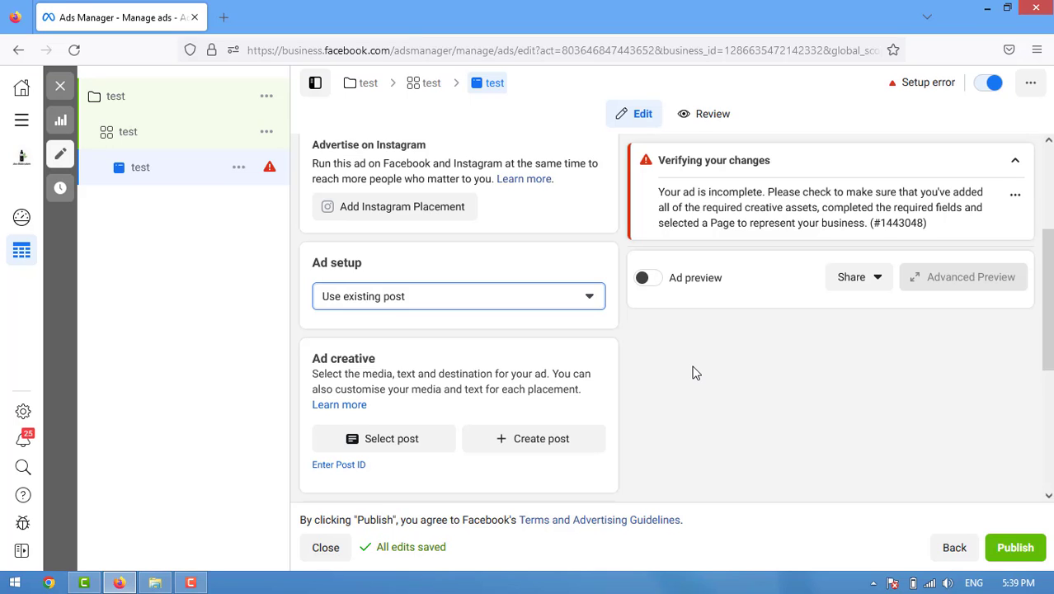
pyautogui.scroll(-3, 692, 373)
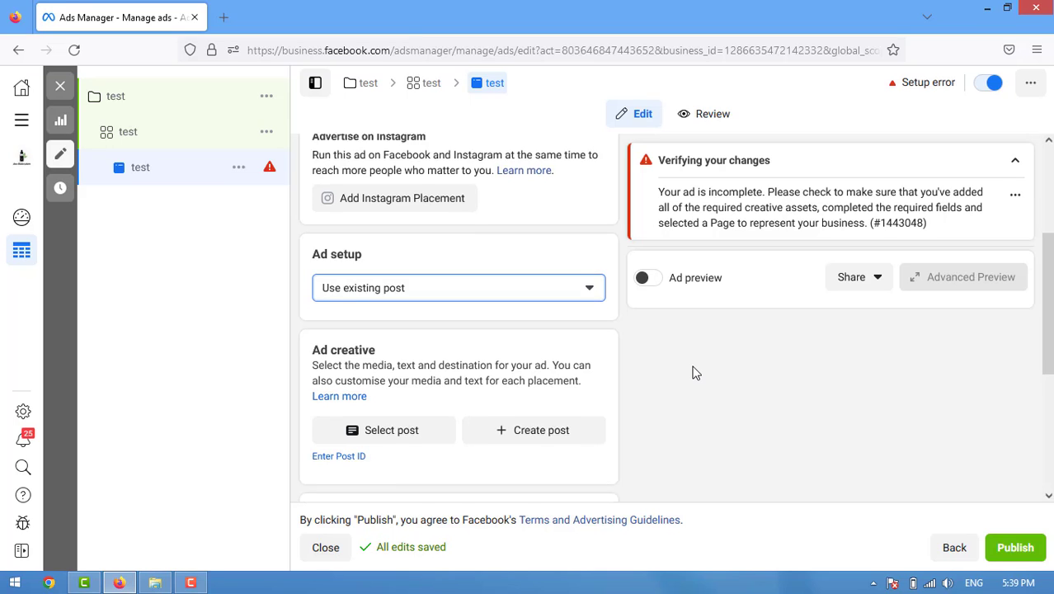
pyautogui.click(652, 283)
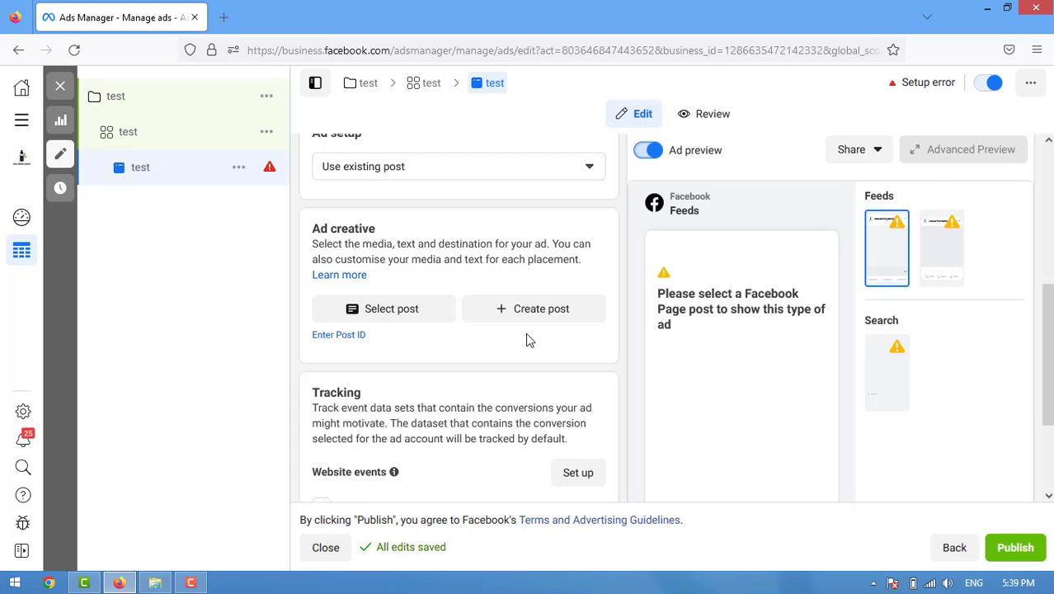
# Step: Use the Facebook photo post of 19 Oct 2022 with 1,127 likes as the ad creative and review its preview and tracking options
pyautogui.click(395, 320)
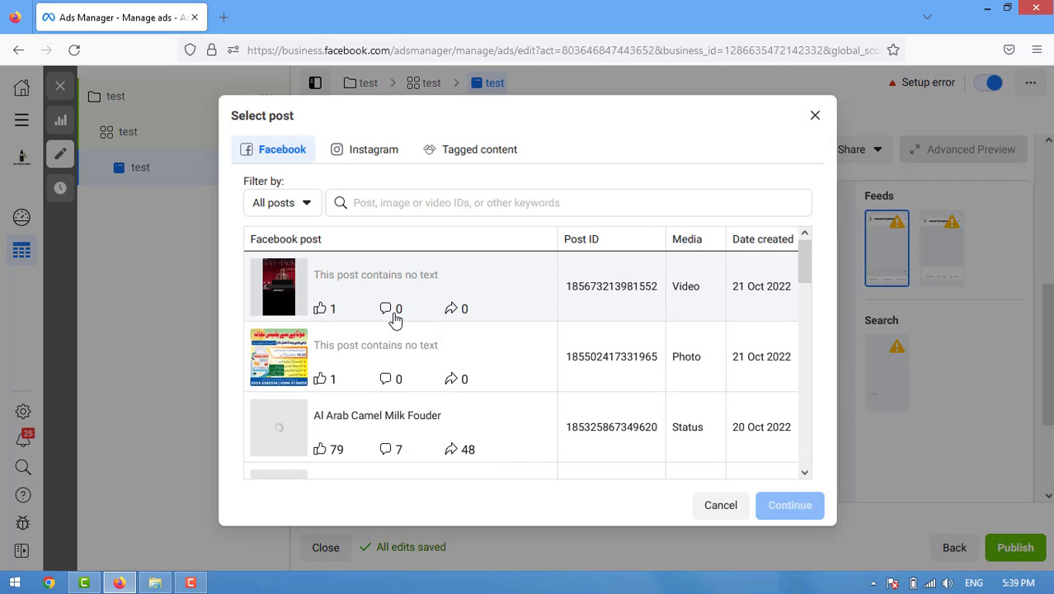
pyautogui.scroll(-5, 438, 372)
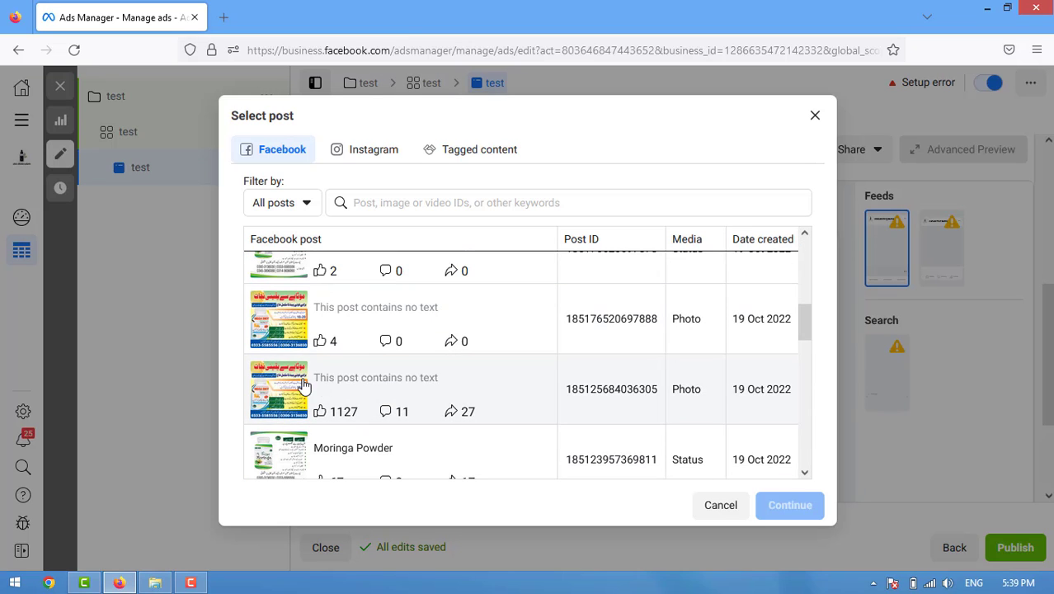
pyautogui.click(279, 381)
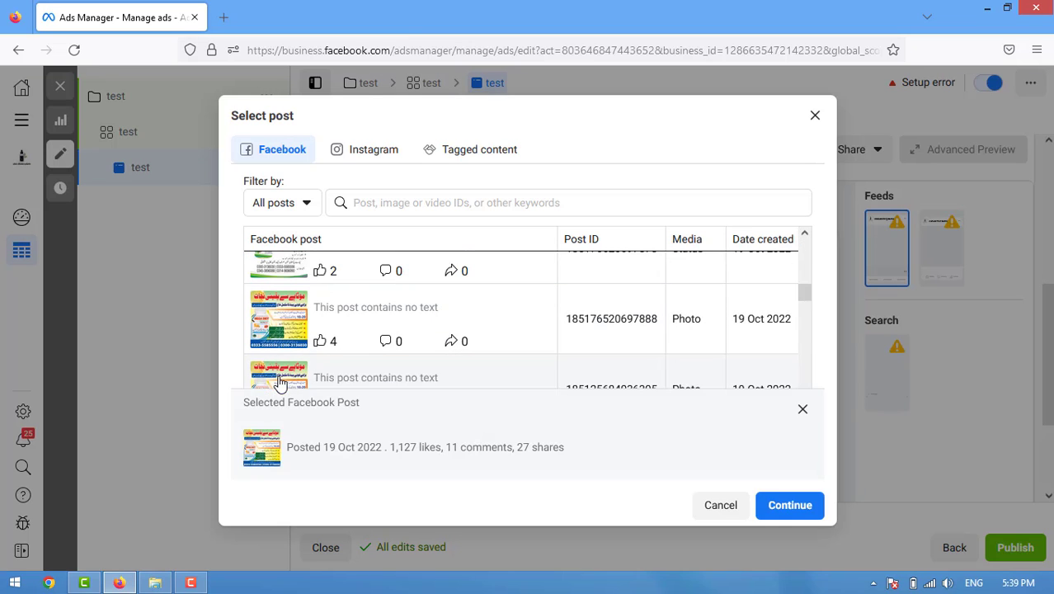
pyautogui.click(781, 510)
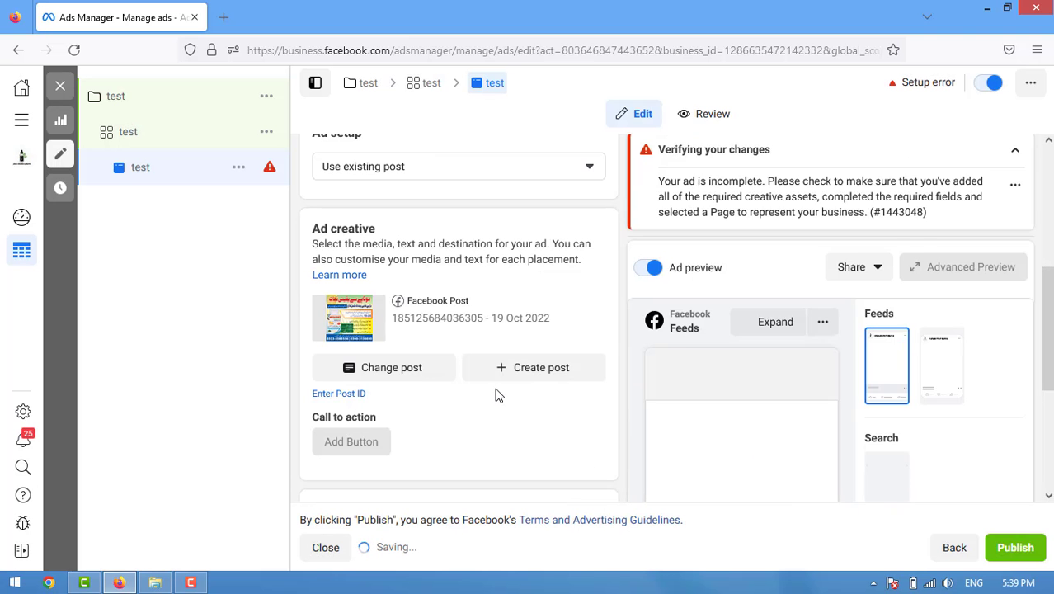
pyautogui.scroll(-4, 445, 330)
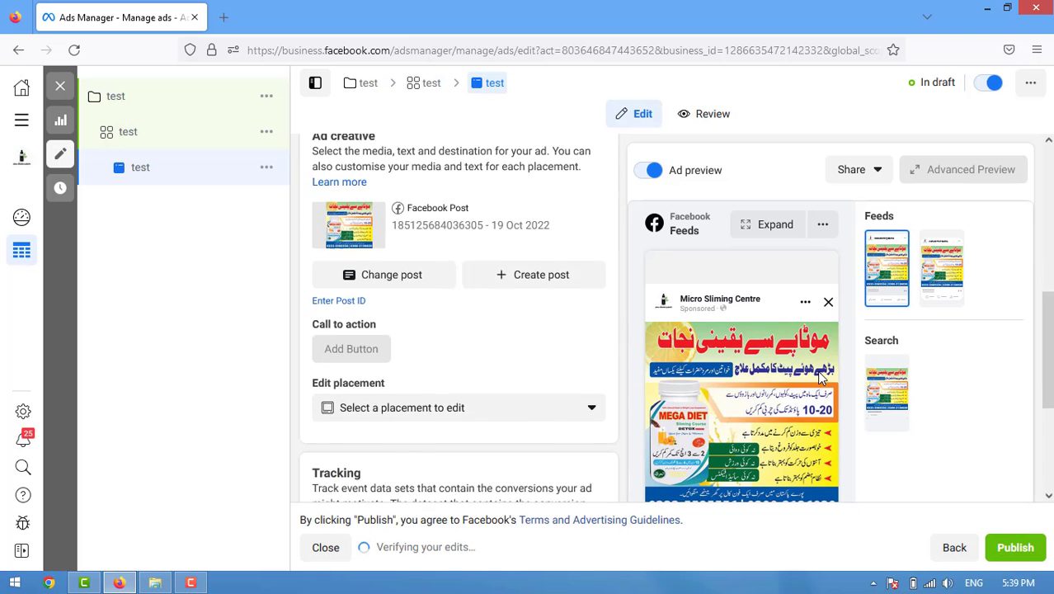
pyautogui.scroll(1, 441, 319)
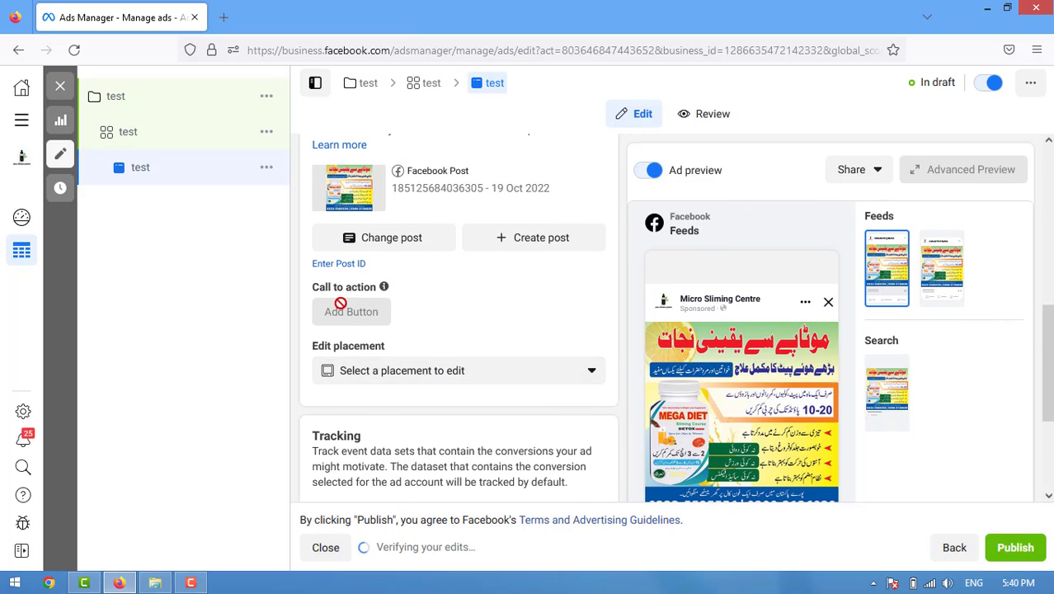
pyautogui.scroll(-3, 536, 384)
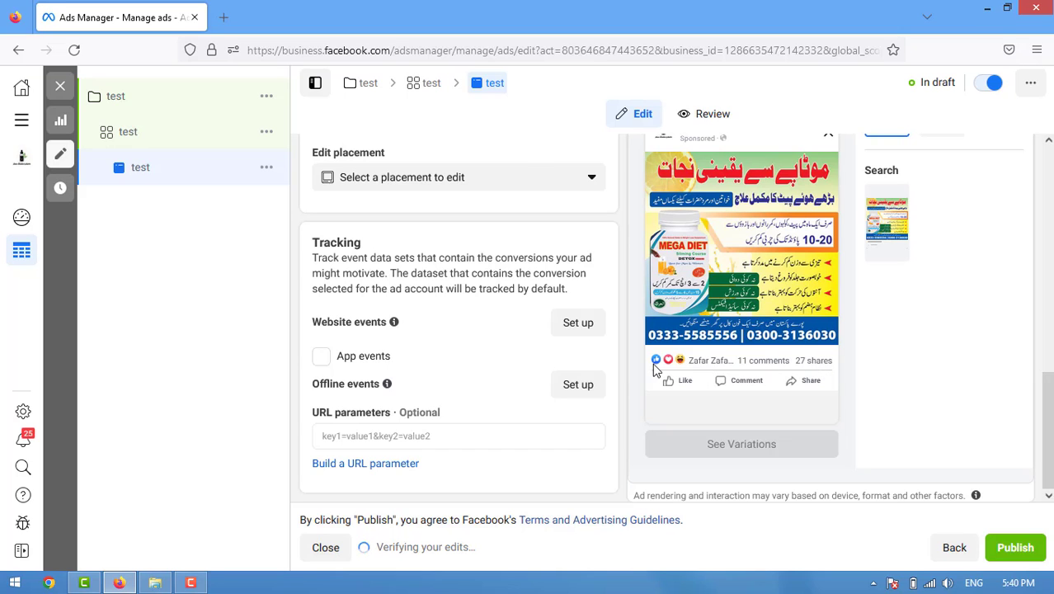
pyautogui.scroll(3, 856, 387)
pyautogui.scroll(2, 856, 388)
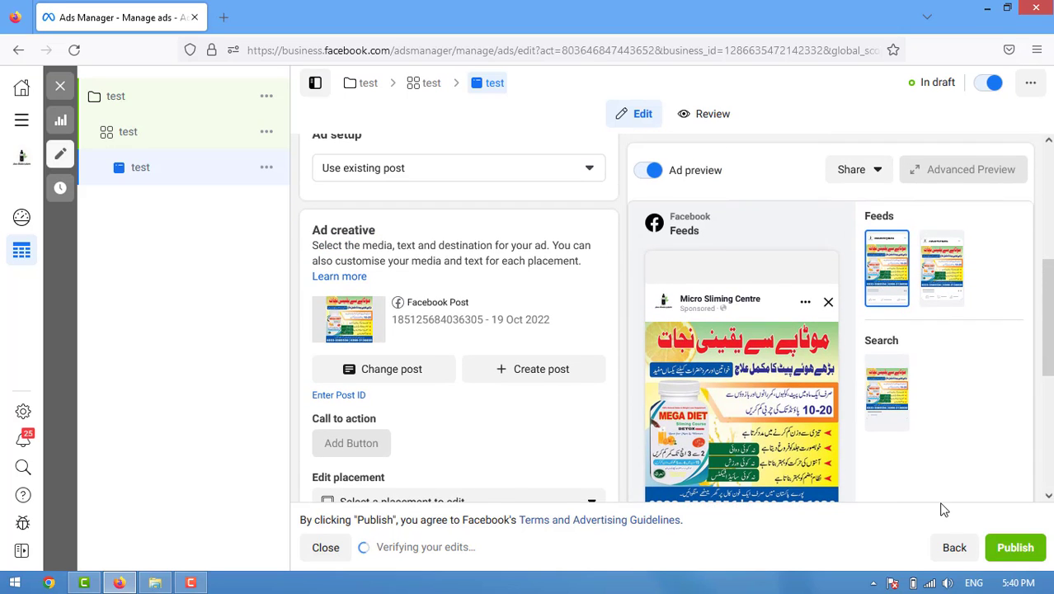